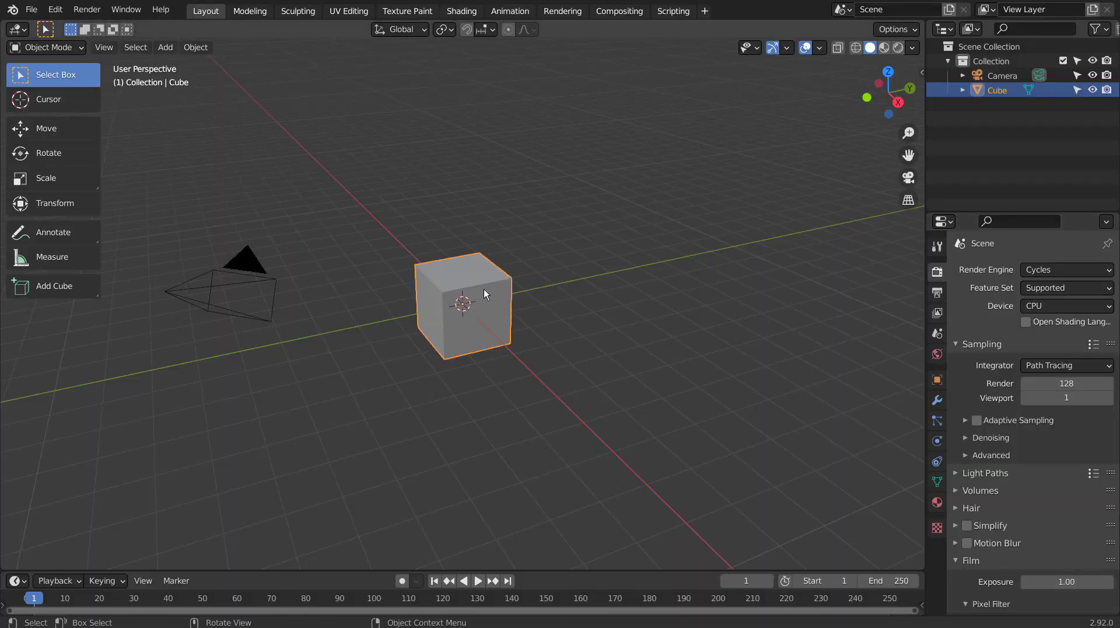
- Subdivide the cube's mesh in Edit Mode with 25 cuts
{"action": "key", "text": "Tab"}
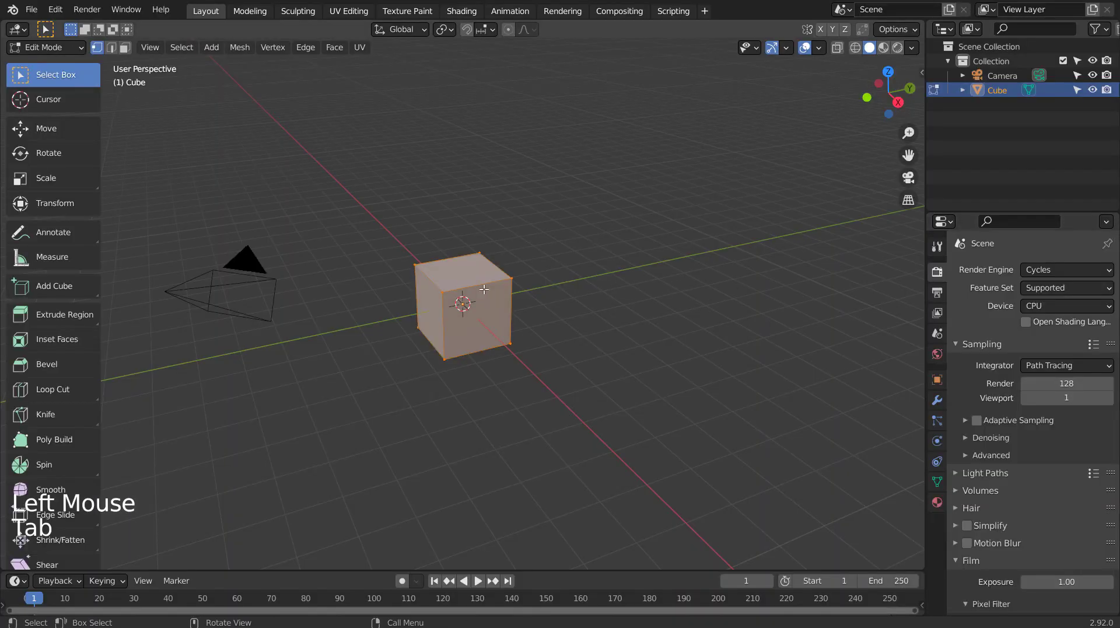
{"action": "right_click", "coordinate": [484, 288]}
{"action": "left_click", "coordinate": [484, 289]}
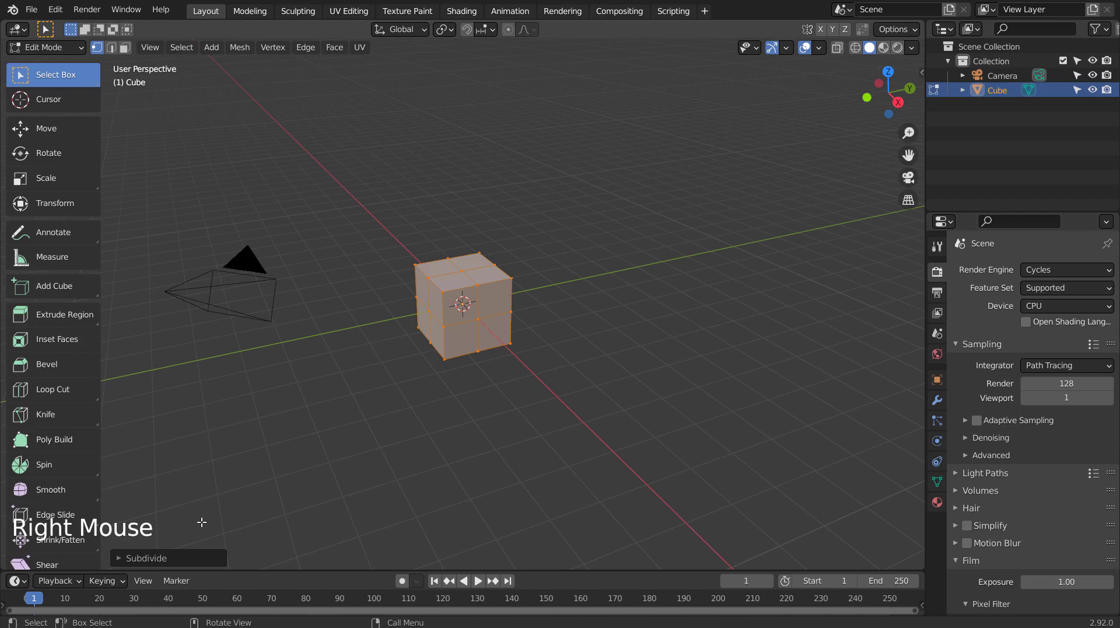
{"action": "left_click", "coordinate": [195, 556]}
{"action": "double_click", "coordinate": [274, 461]}
{"action": "type", "text": "25"}
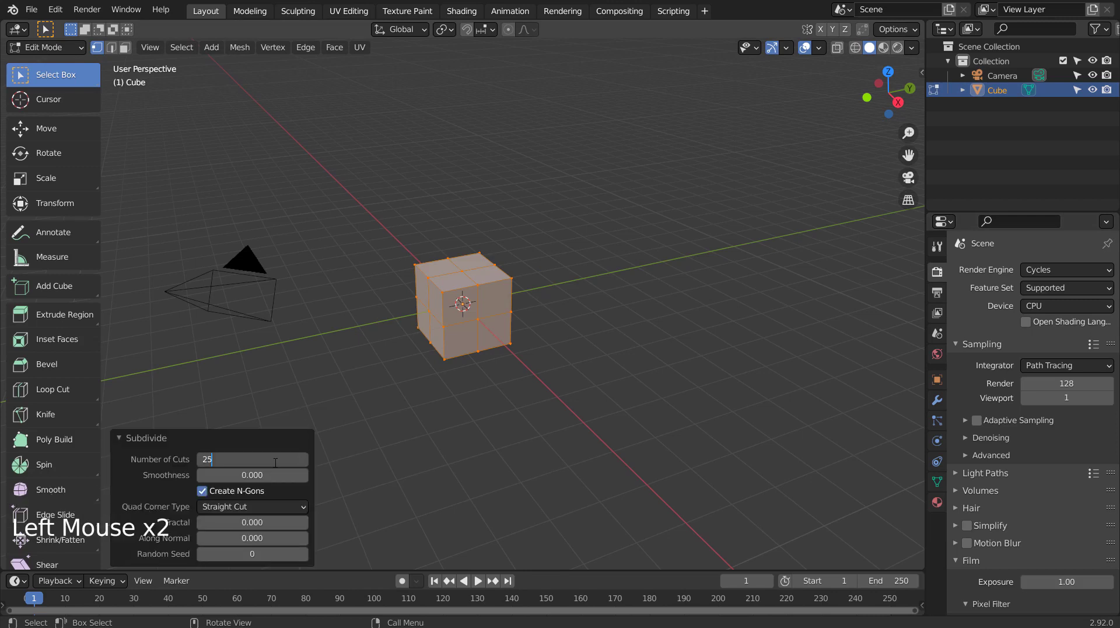
{"action": "key", "text": "Tab"}
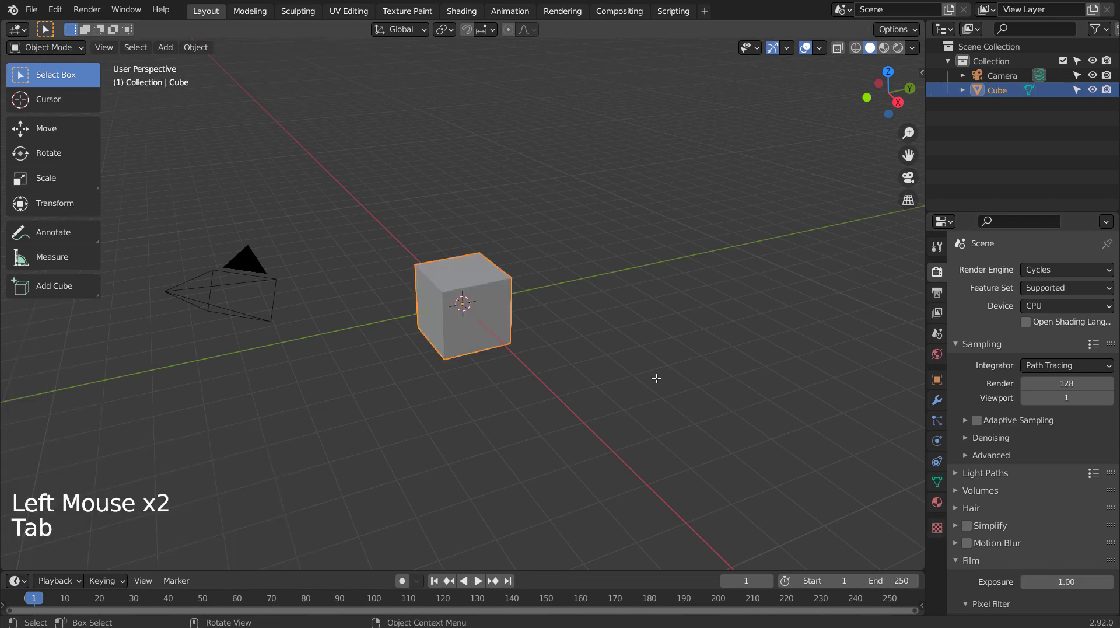
- Duplicate the cube in place as Cube.001, hide it, and start adding a Lattice
{"action": "key", "text": "shift+d"}
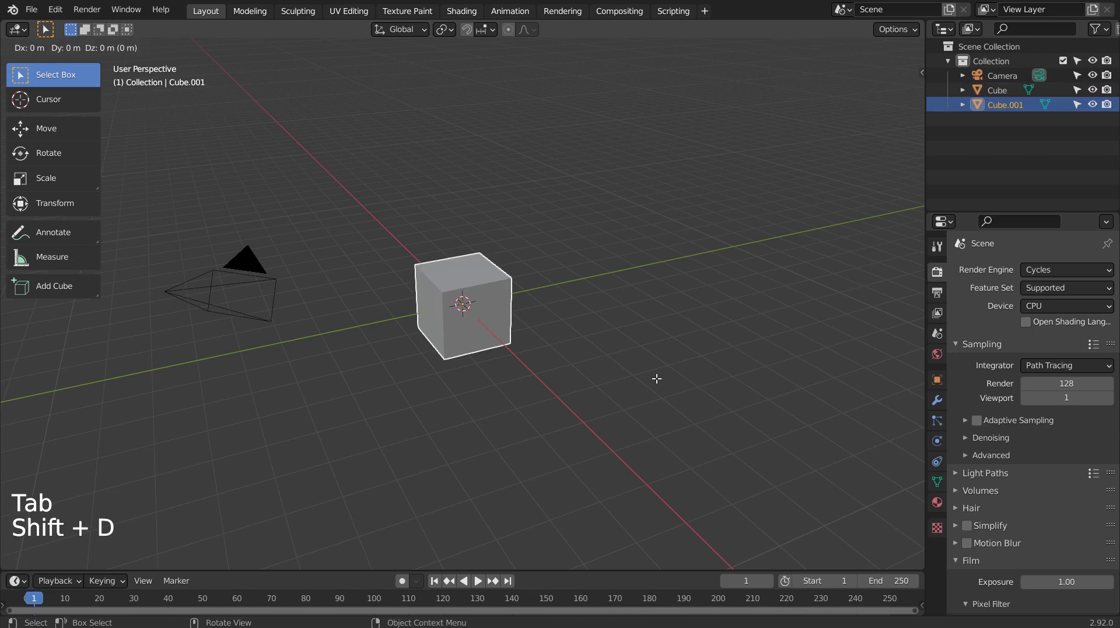
{"action": "right_click", "coordinate": [656, 378]}
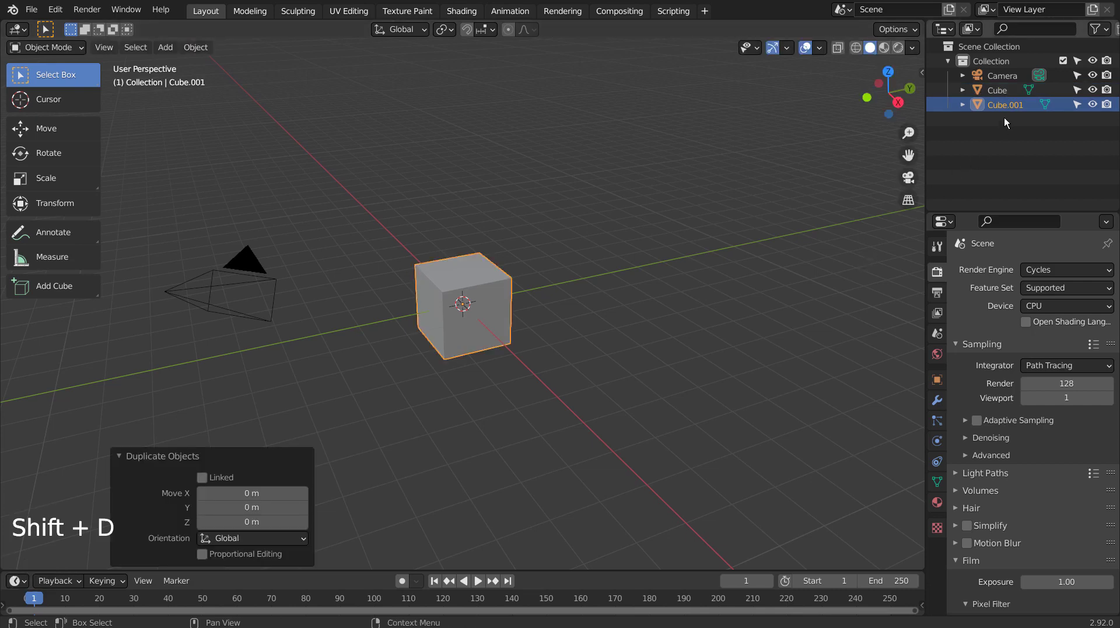
{"action": "left_click", "coordinate": [1092, 104]}
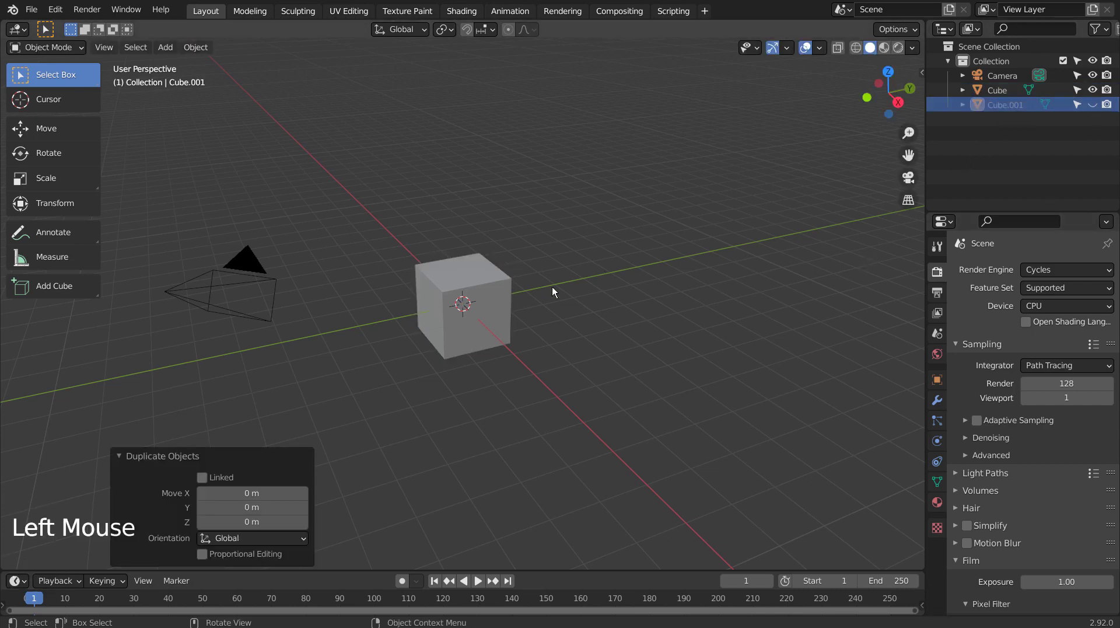
{"action": "key", "text": "shift+a"}
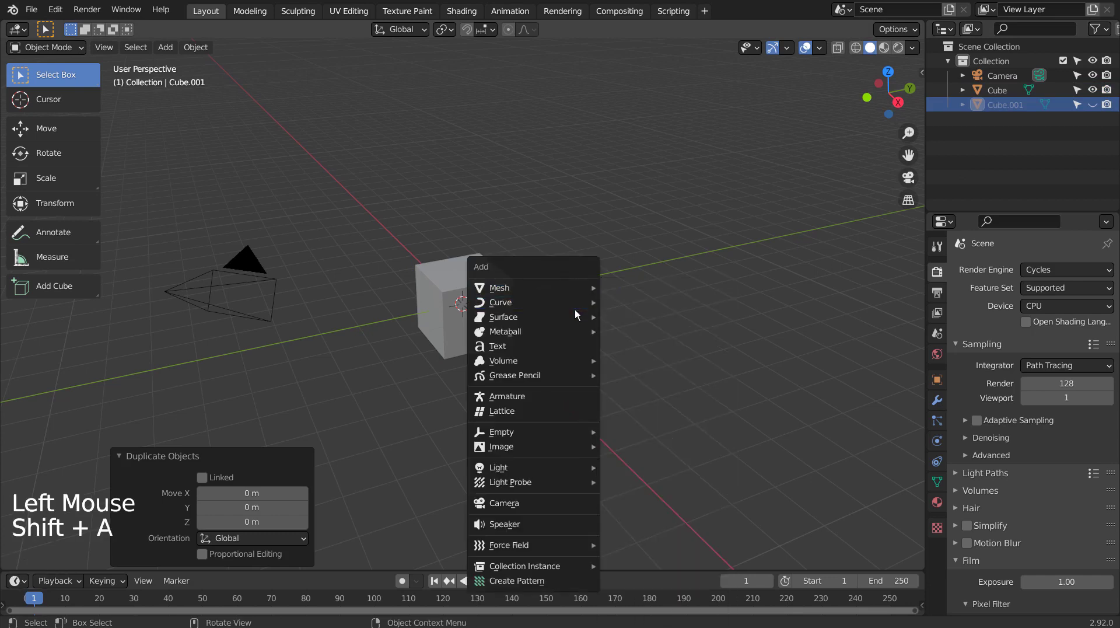
- Add a Lattice and scale it to about 2.038 to enclose the cube
{"action": "left_click", "coordinate": [575, 410]}
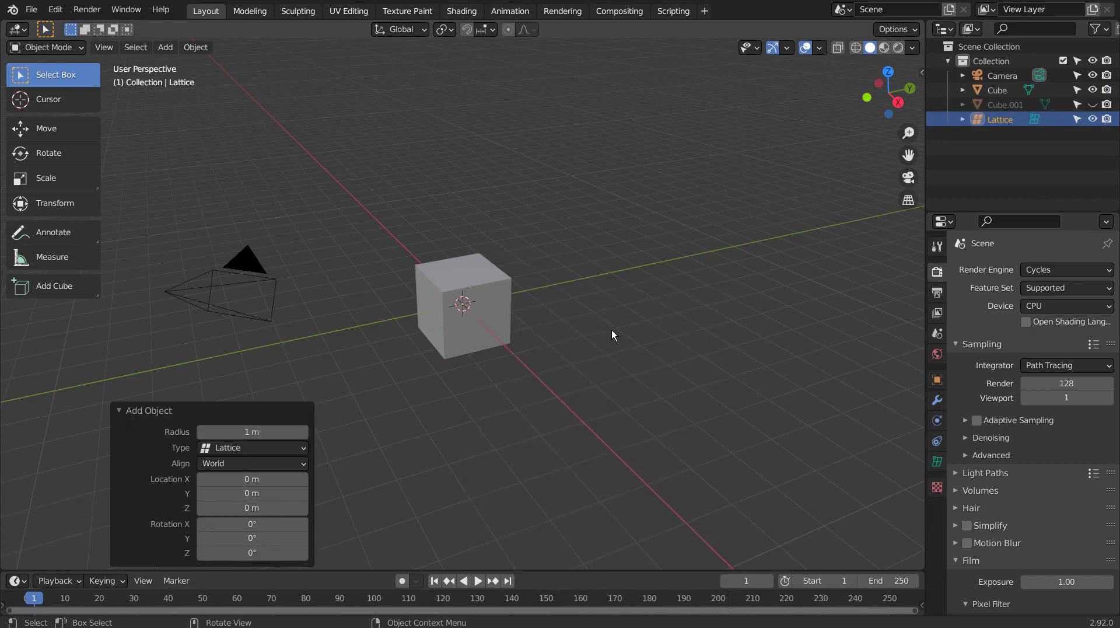
{"action": "key", "text": "s"}
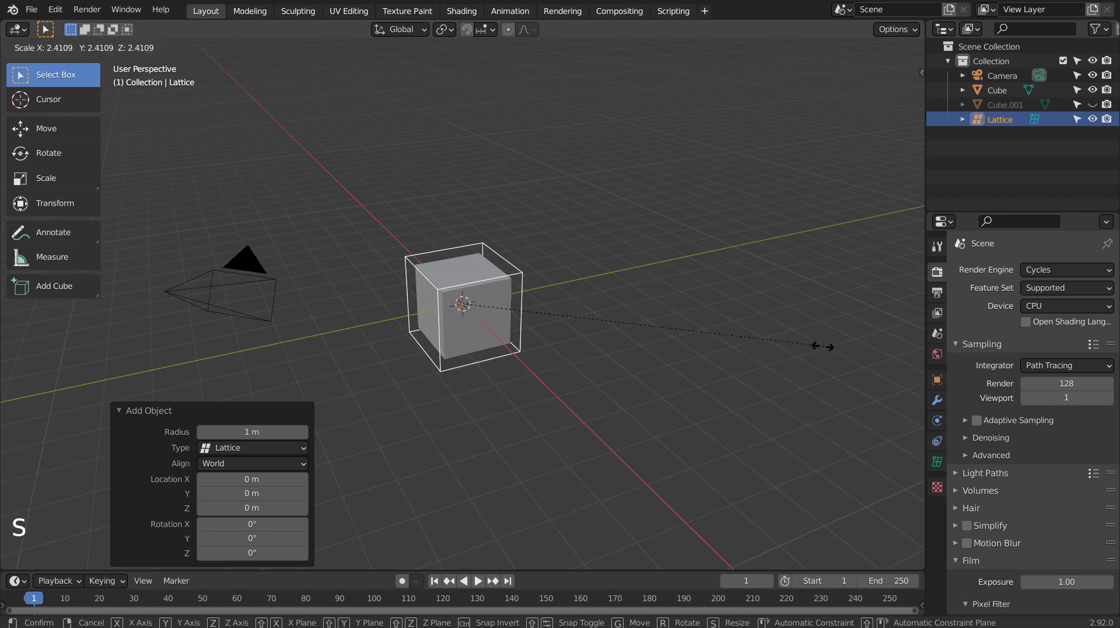
{"action": "left_click", "coordinate": [766, 358]}
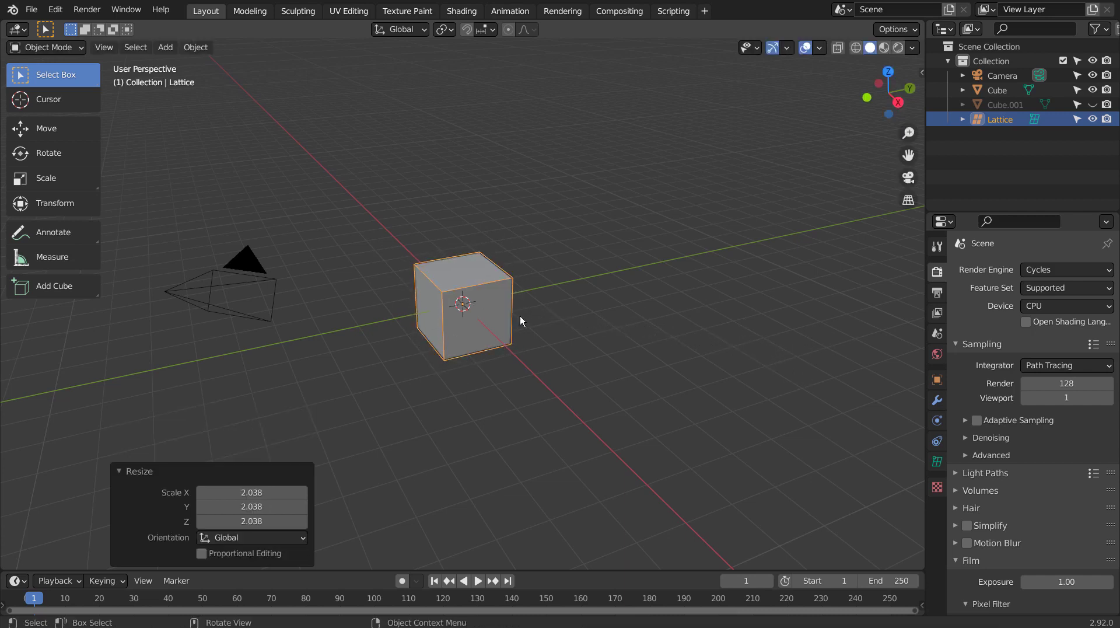
{"action": "scroll", "coordinate": [513, 316], "scroll_direction": "up", "scroll_amount": 3}
{"action": "scroll", "coordinate": [516, 312], "scroll_direction": "up", "scroll_amount": 2}
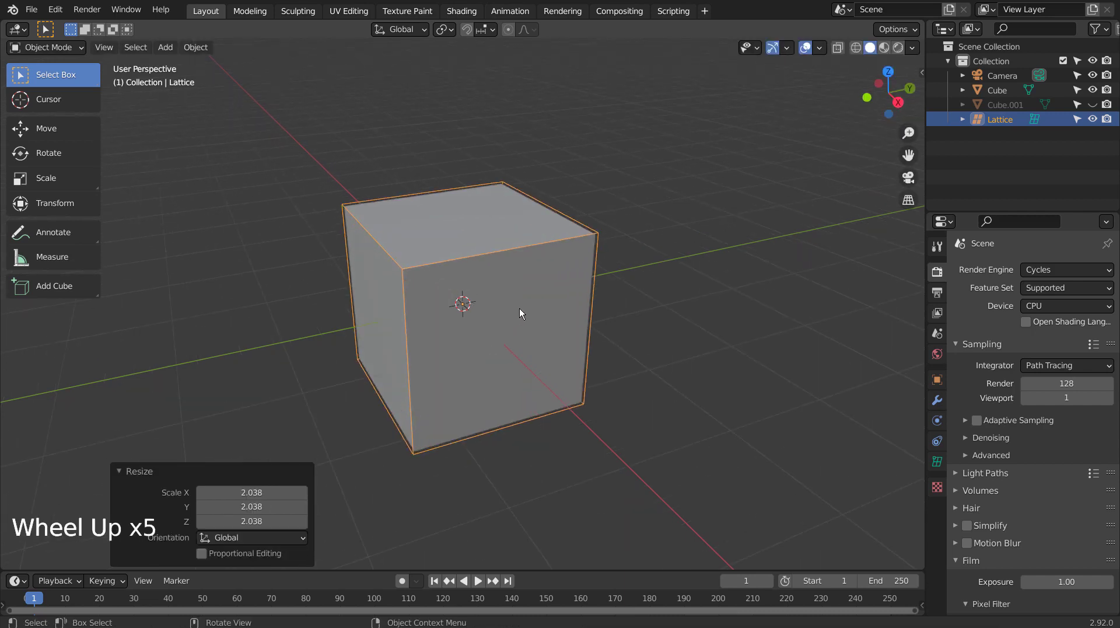
- Set the lattice resolution to 16 along U, V and W
{"action": "left_click", "coordinate": [937, 461]}
{"action": "left_click", "coordinate": [1056, 314]}
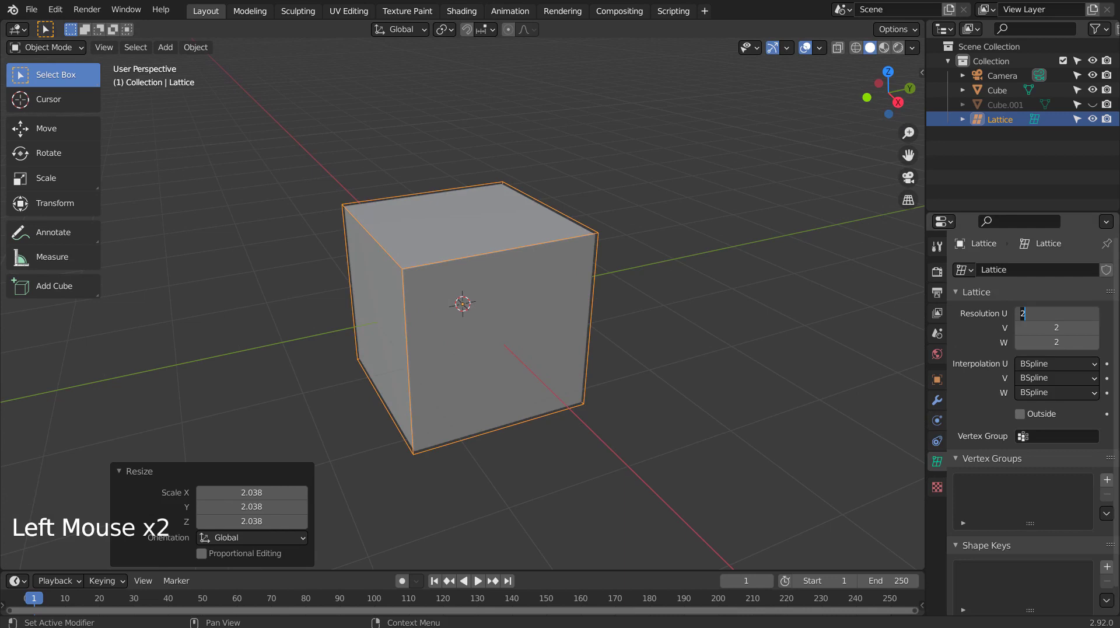
{"action": "key", "text": "Tab"}
{"action": "type", "text": "16"}
{"action": "key", "text": "Tab"}
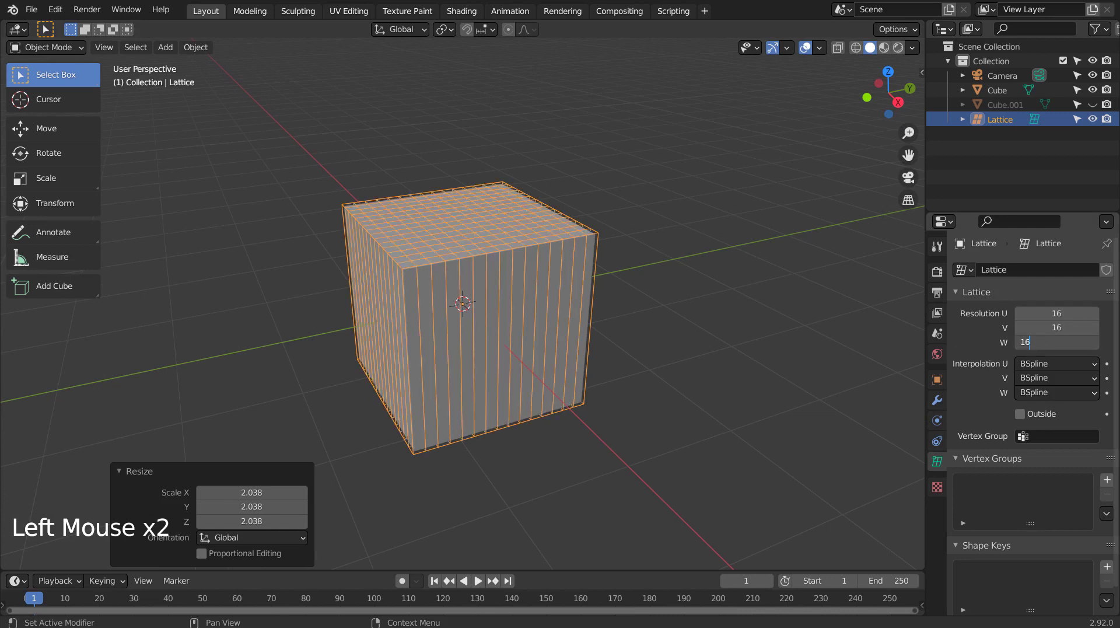
{"action": "key", "text": "Return"}
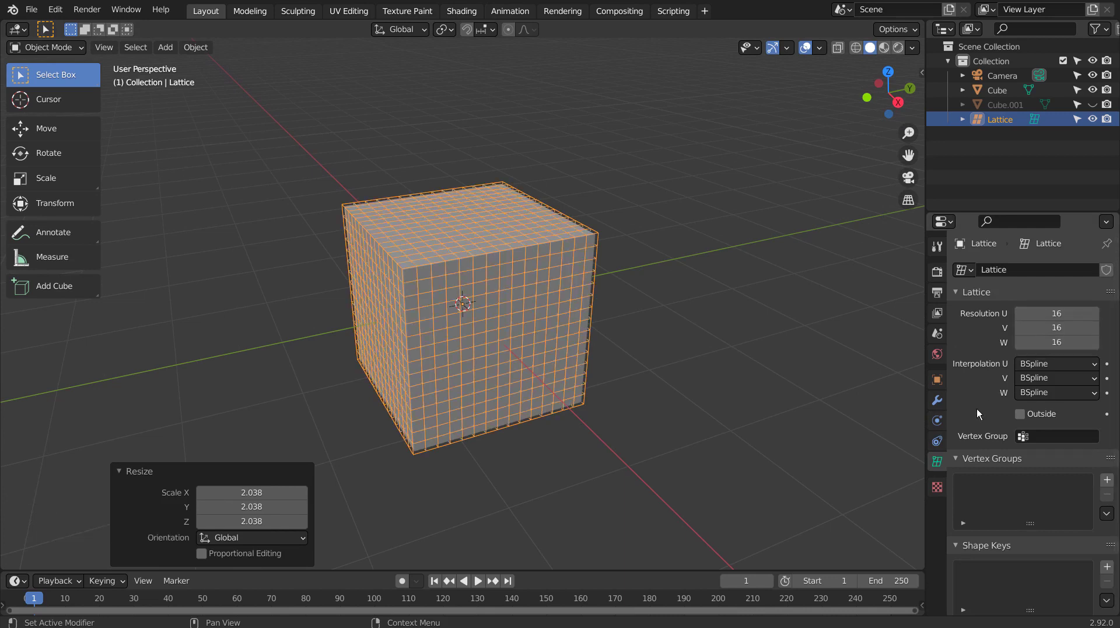
{"action": "left_click", "coordinate": [937, 399]}
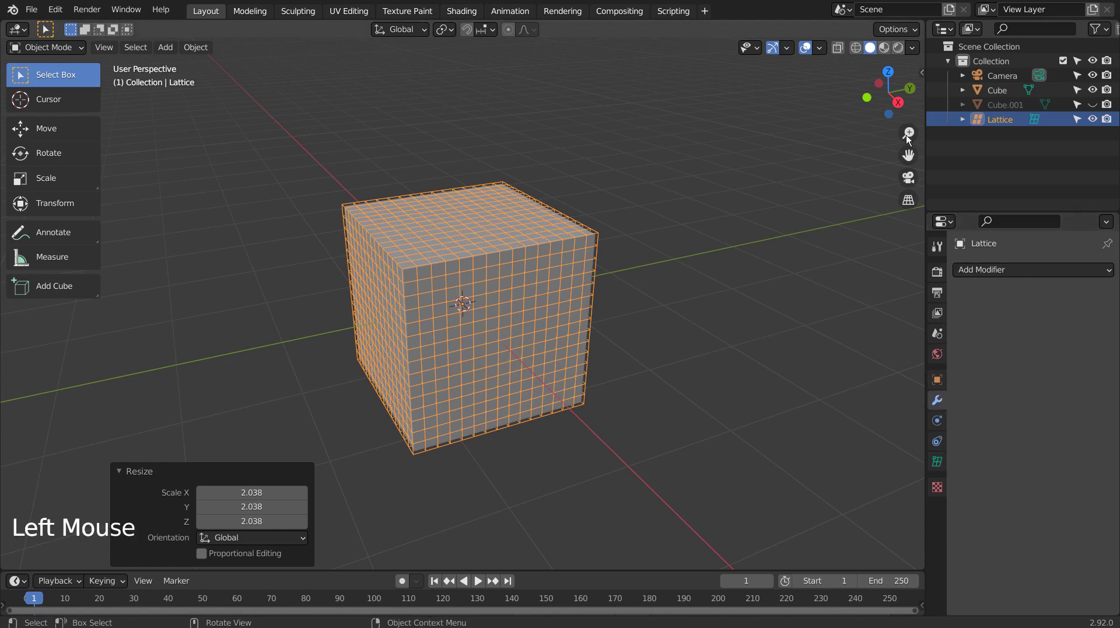
- Give the Cube a Lattice modifier that uses the Lattice object
{"action": "left_click", "coordinate": [992, 91]}
{"action": "left_click", "coordinate": [1013, 270]}
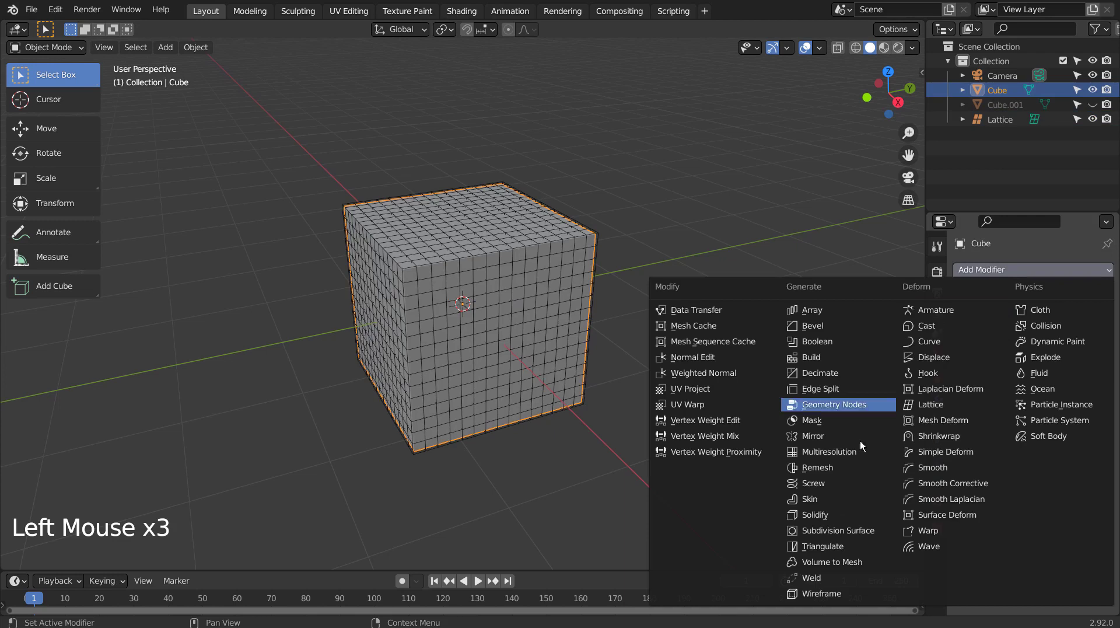
{"action": "left_click", "coordinate": [951, 402]}
{"action": "left_click", "coordinate": [1031, 319]}
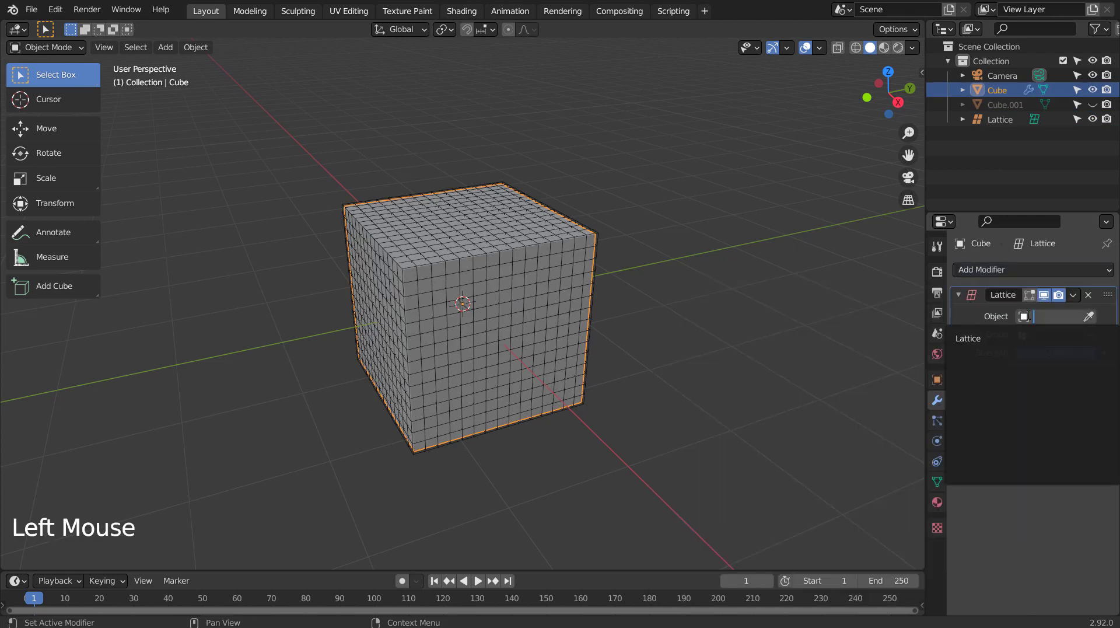
{"action": "left_click", "coordinate": [1005, 337]}
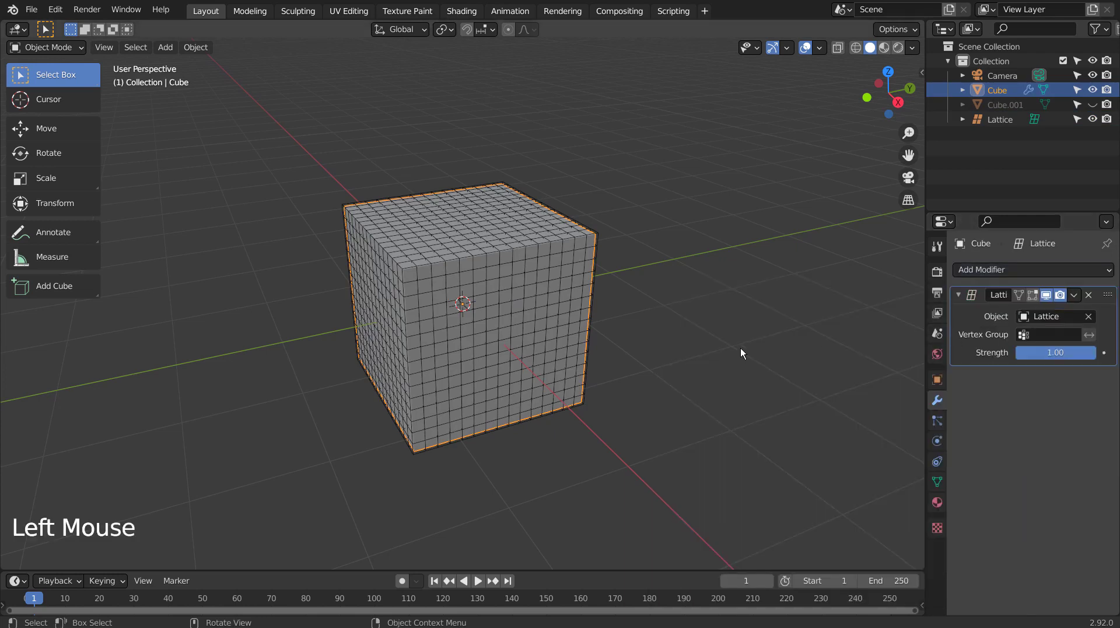
- Add a Simple Deform twist to the lattice with its angle set to 0°
{"action": "left_click", "coordinate": [991, 119]}
{"action": "left_click", "coordinate": [1000, 269]}
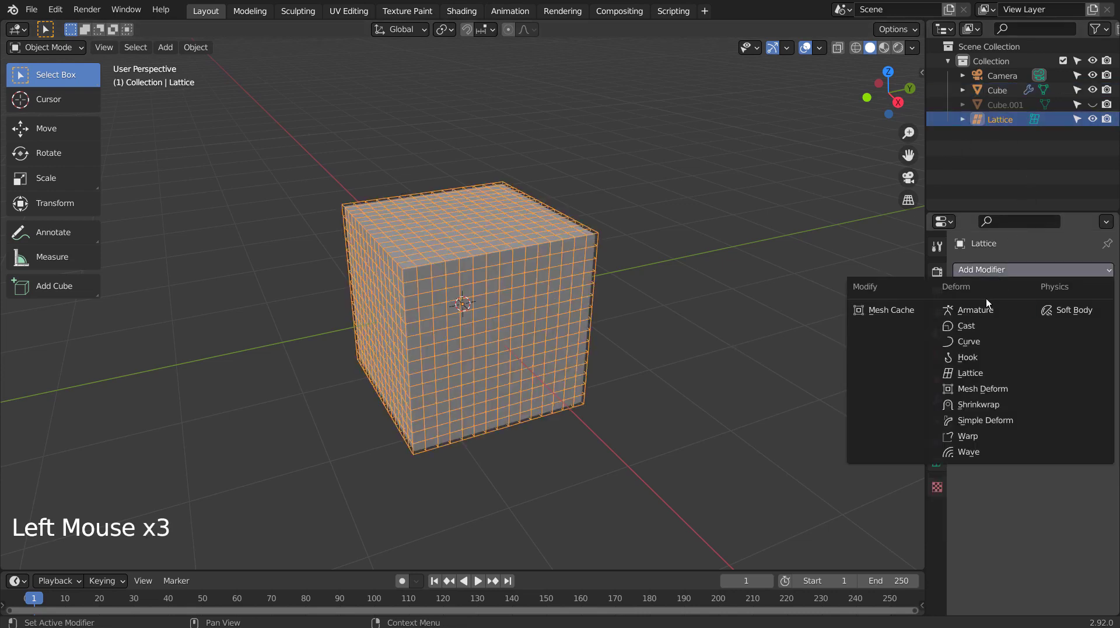
{"action": "left_click", "coordinate": [982, 420]}
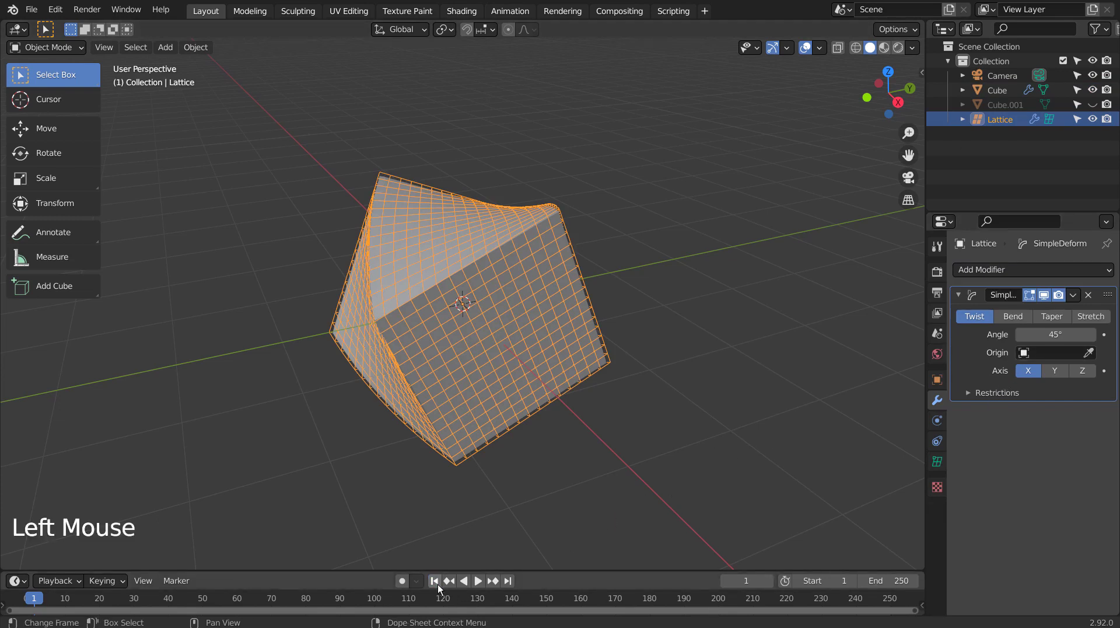
{"action": "double_click", "coordinate": [1031, 335]}
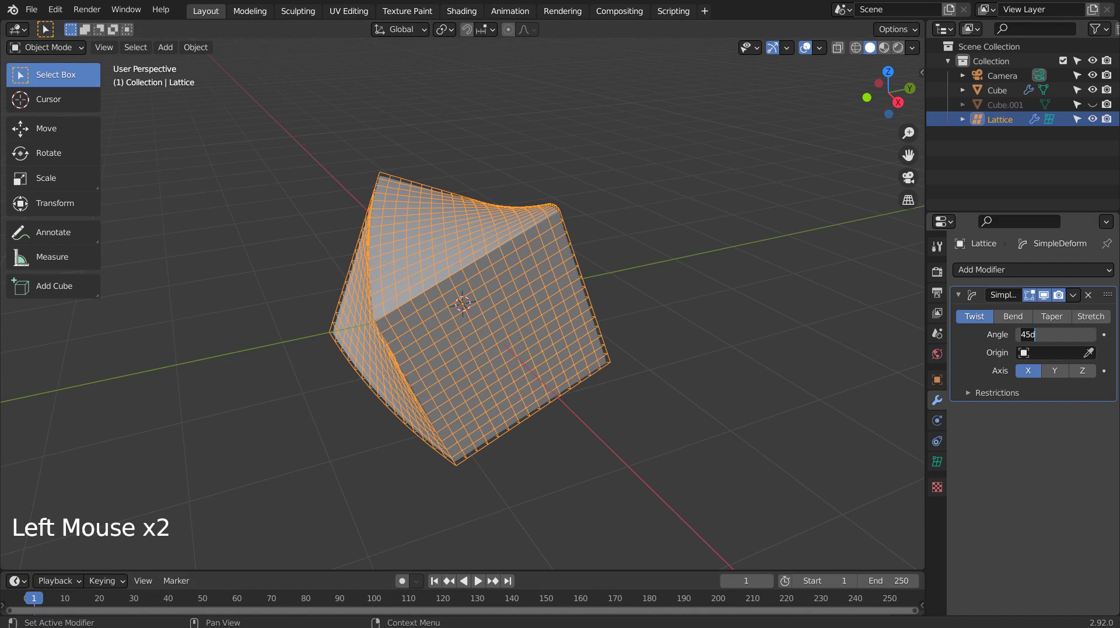
{"action": "type", "text": "0"}
{"action": "key", "text": "Return"}
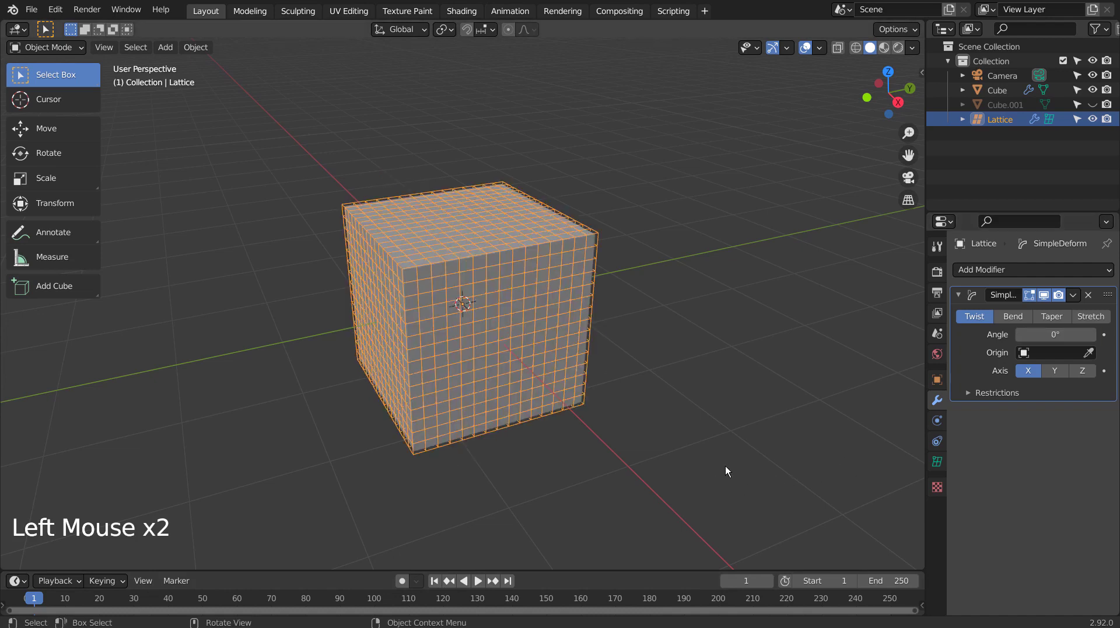
{"action": "key", "text": "n"}
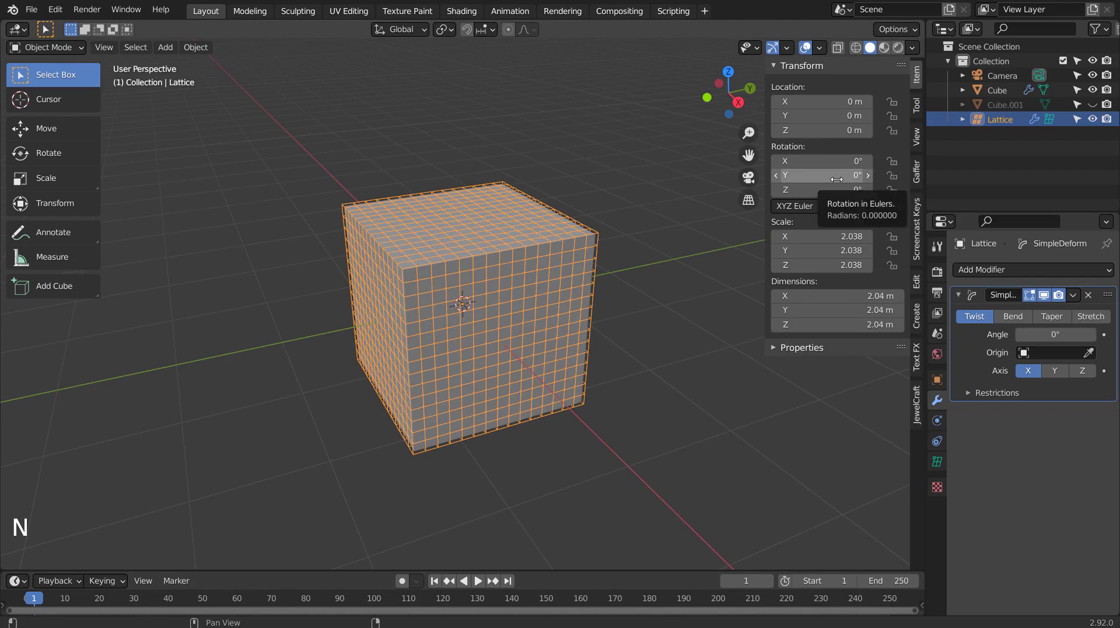
- Keyframe the 0° twist on frames 1 and 100, with the end frame set to 100
{"action": "key", "text": "i"}
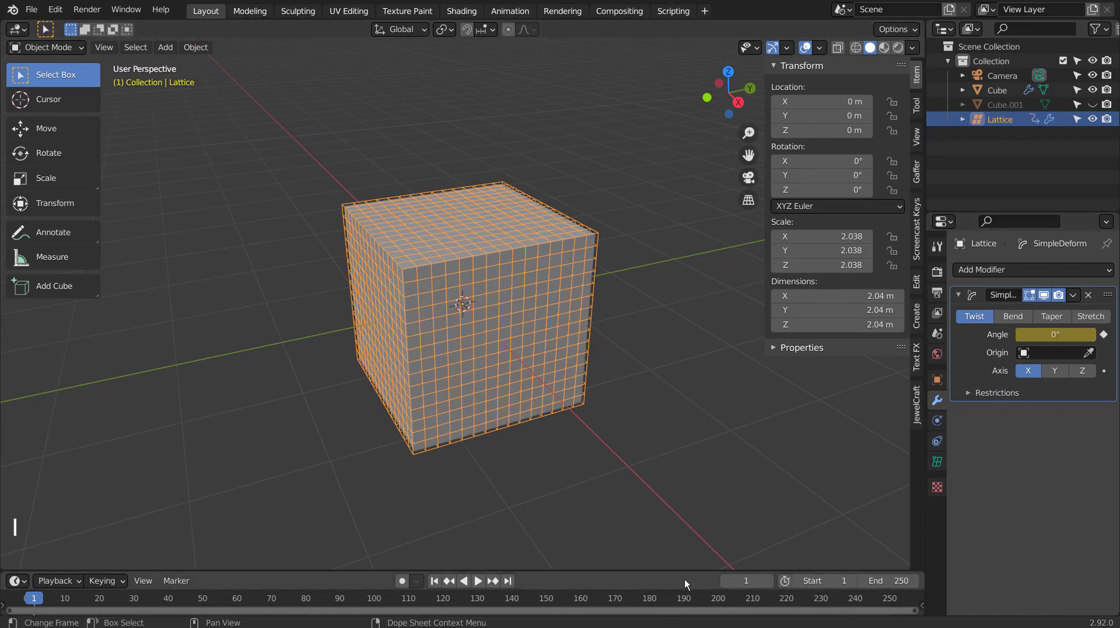
{"action": "left_click", "coordinate": [868, 579]}
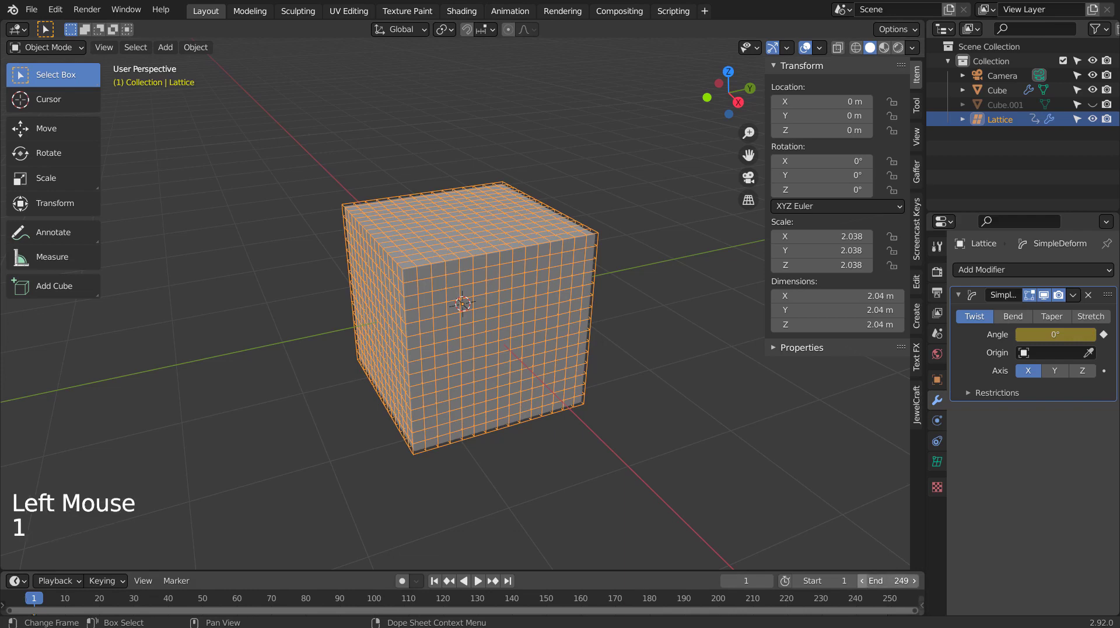
{"action": "left_click", "coordinate": [886, 580]}
{"action": "type", "text": "00"}
{"action": "key", "text": "Return"}
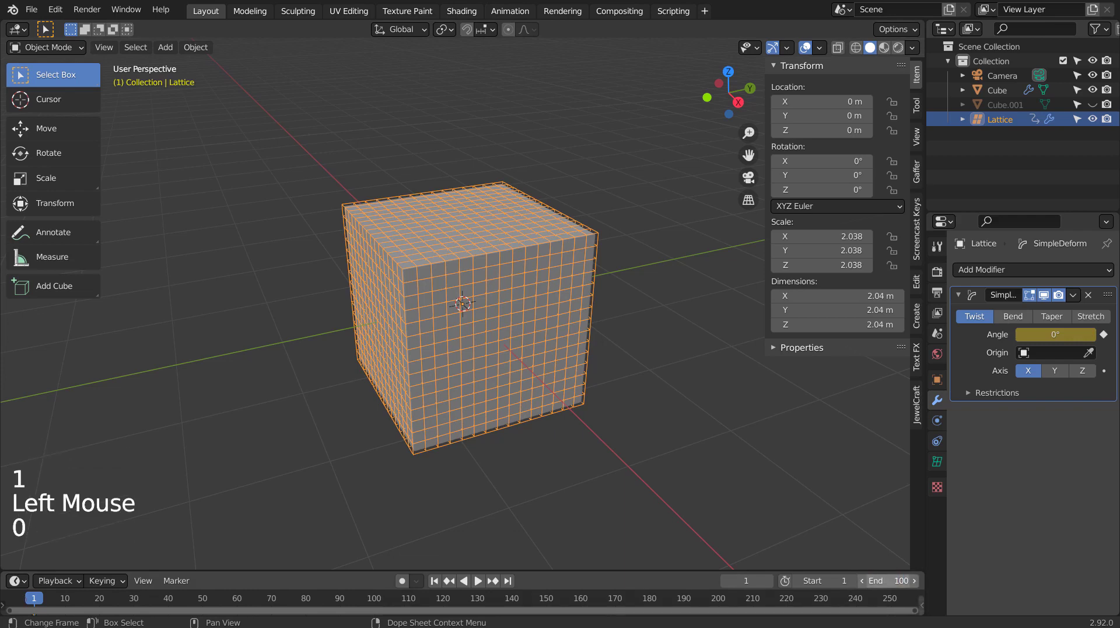
{"action": "left_click", "coordinate": [374, 599]}
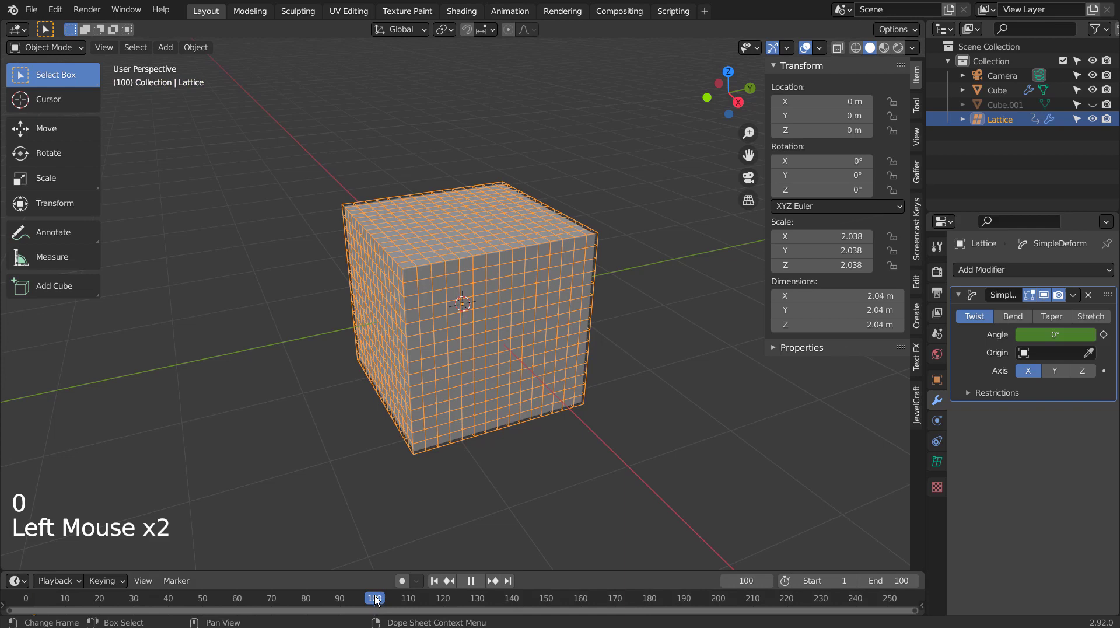
{"action": "key", "text": "i"}
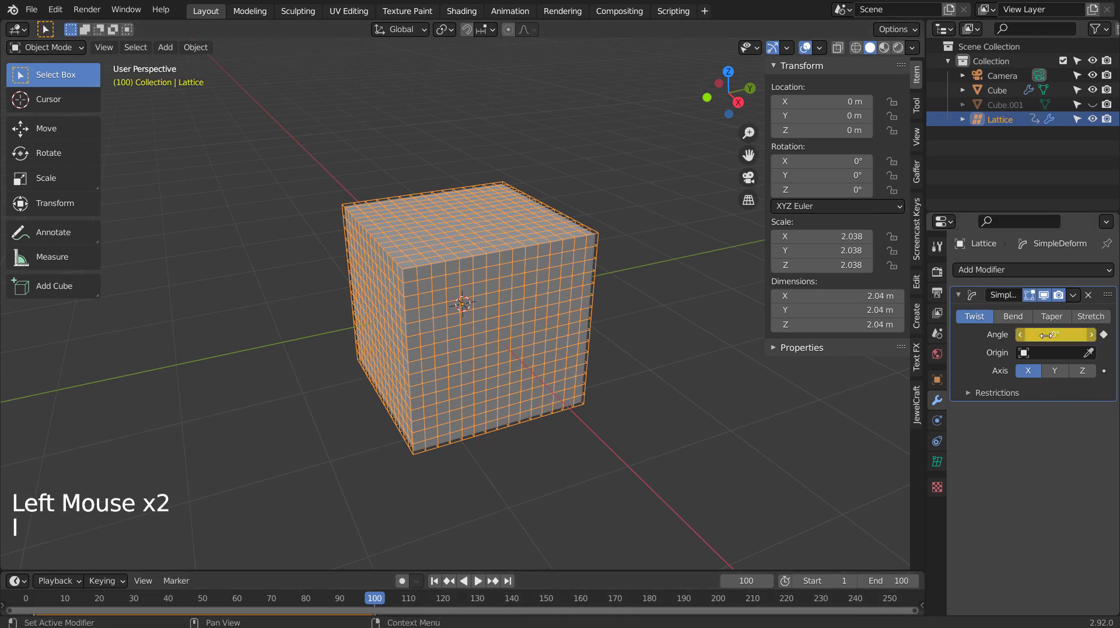
- Keyframe the twist at 0° on frame 50 and 45° on frame 25
{"action": "left_click", "coordinate": [202, 598]}
{"action": "key", "text": "i"}
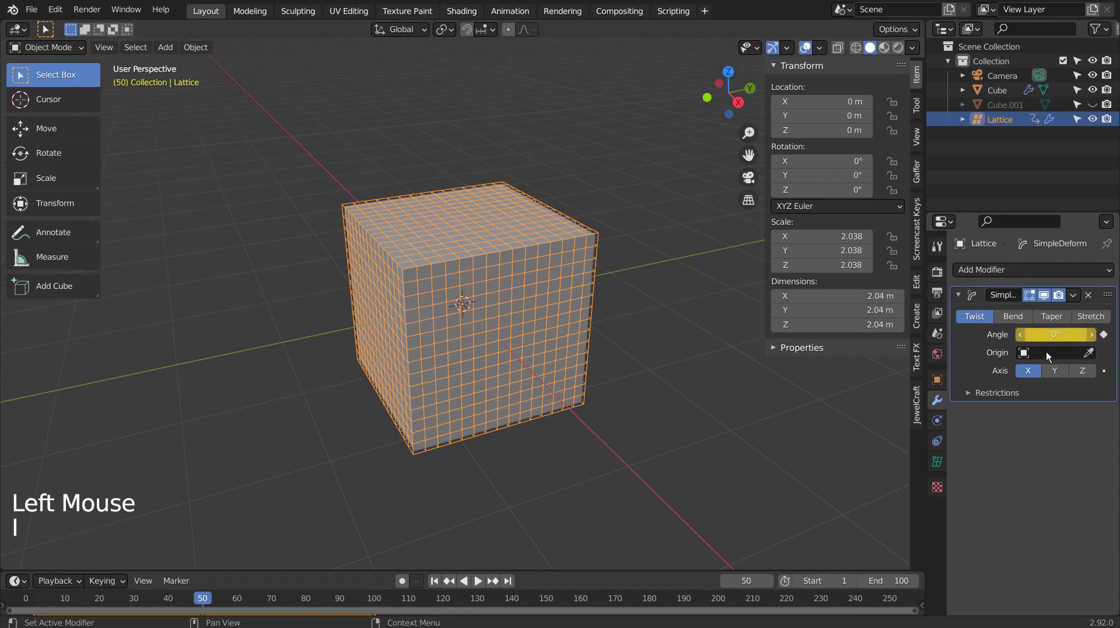
{"action": "left_click", "coordinate": [117, 596]}
{"action": "left_click", "coordinate": [1092, 334]}
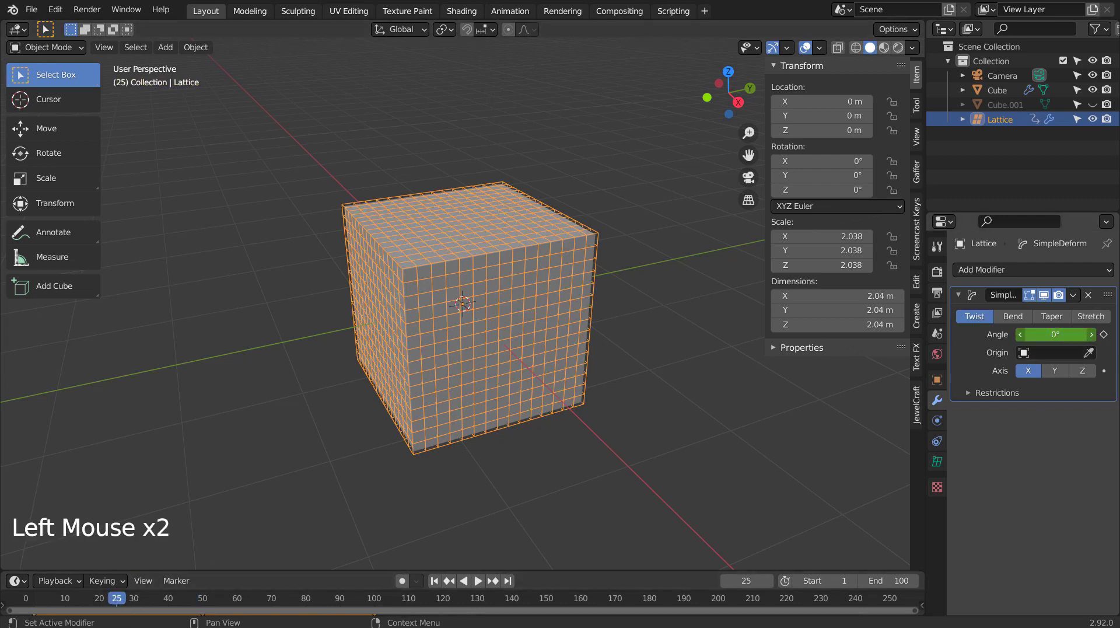
{"action": "type", "text": "45"}
{"action": "key", "text": "Return"}
{"action": "key", "text": "i"}
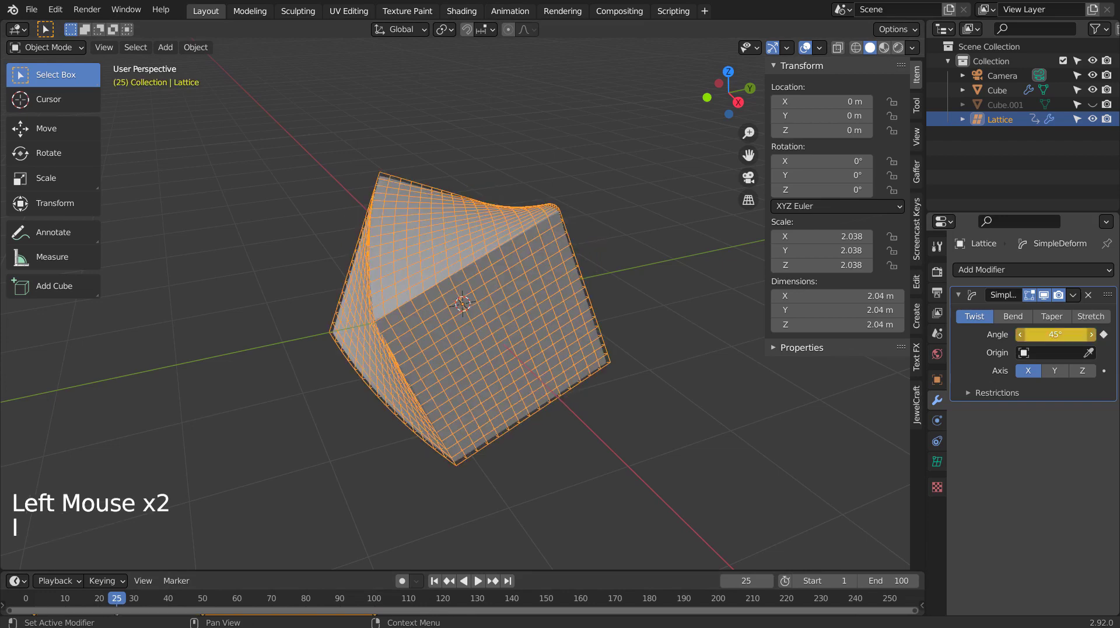
- Keyframe a -45° twist on frame 75, then return to frame 1
{"action": "left_click", "coordinate": [288, 597]}
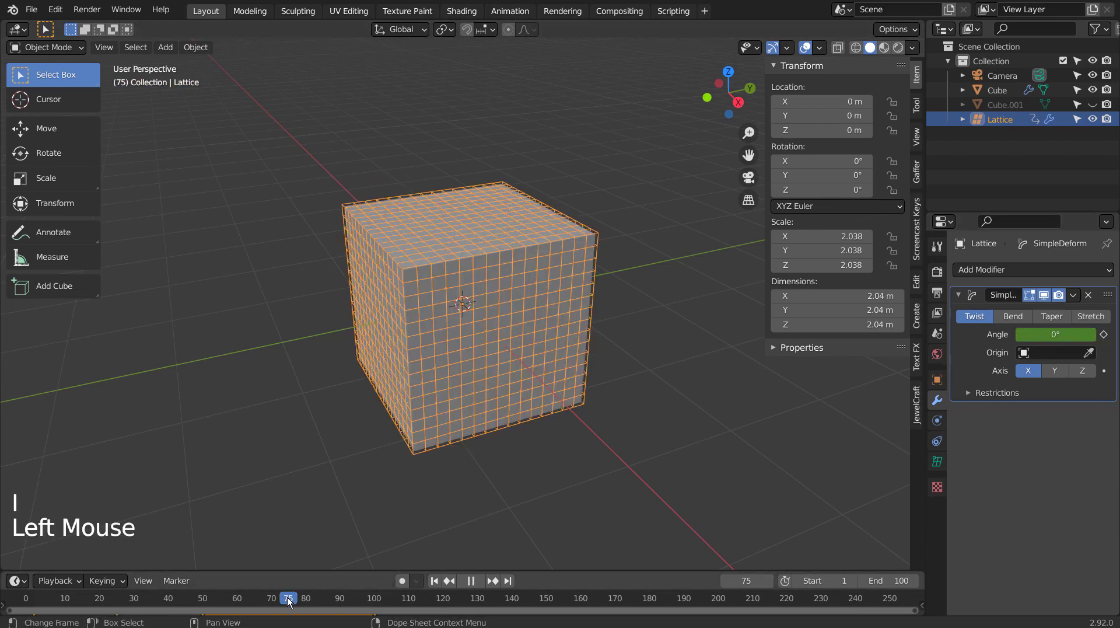
{"action": "double_click", "coordinate": [1063, 334]}
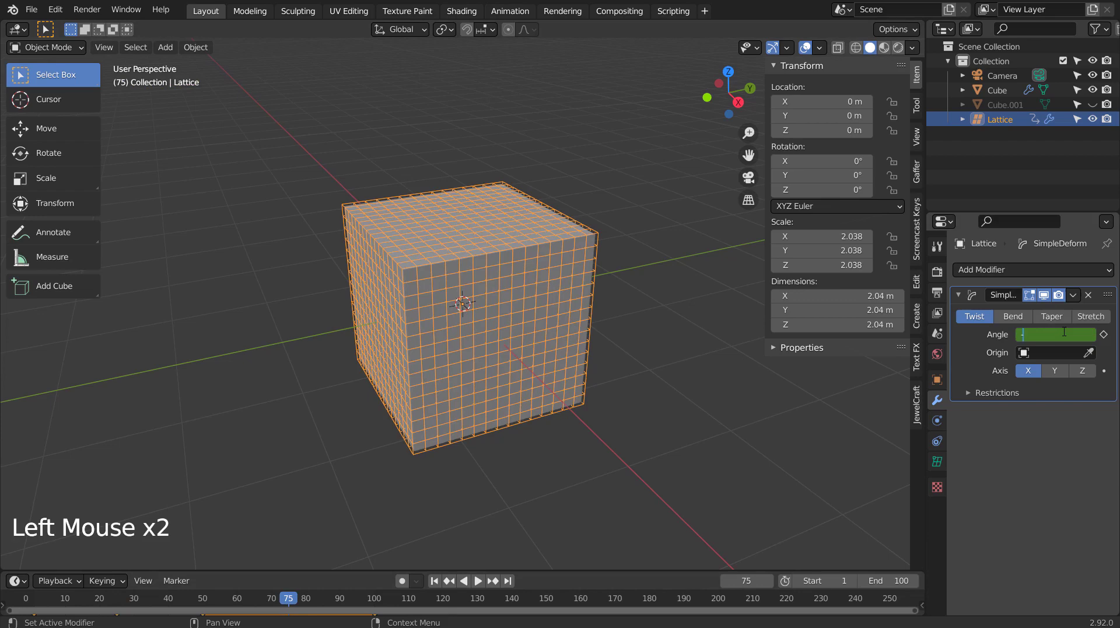
{"action": "type", "text": "45"}
{"action": "key", "text": "Return"}
{"action": "key", "text": "i"}
{"action": "left_click", "coordinate": [759, 391]}
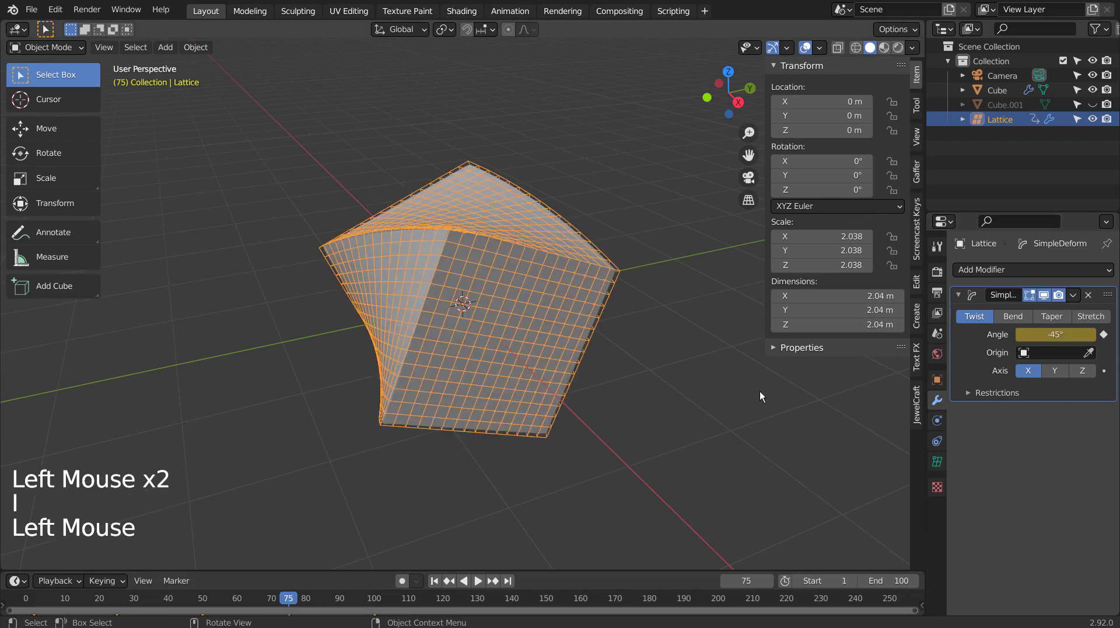
{"action": "double_click", "coordinate": [437, 580]}
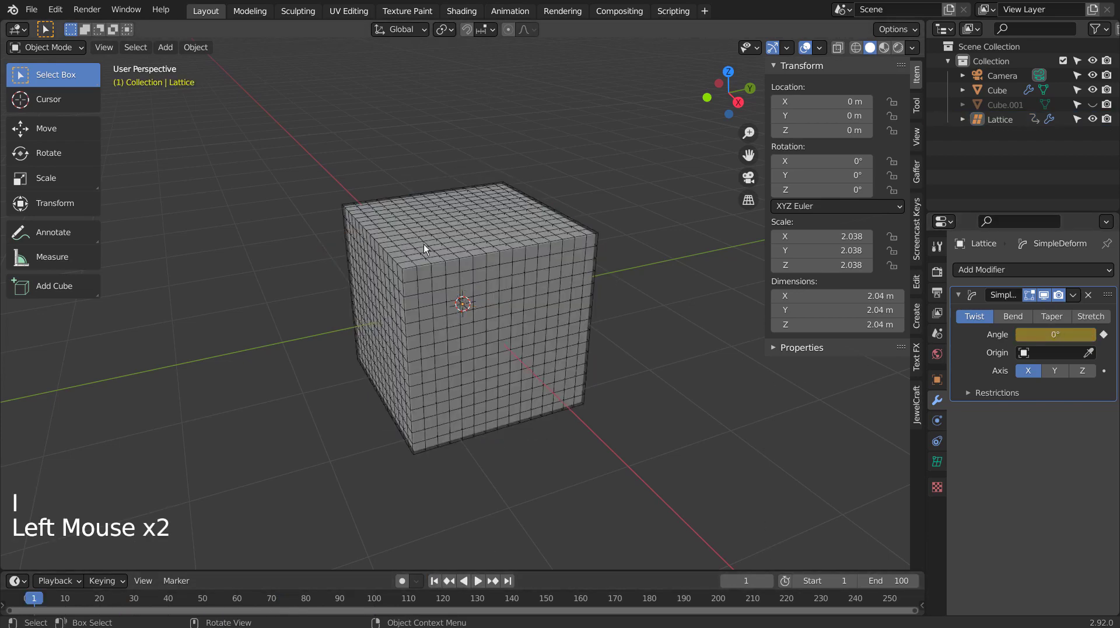
- Set Linear Extrapolation on the lattice's twist keyframes in the Dope Sheet
{"action": "left_click", "coordinate": [519, 14]}
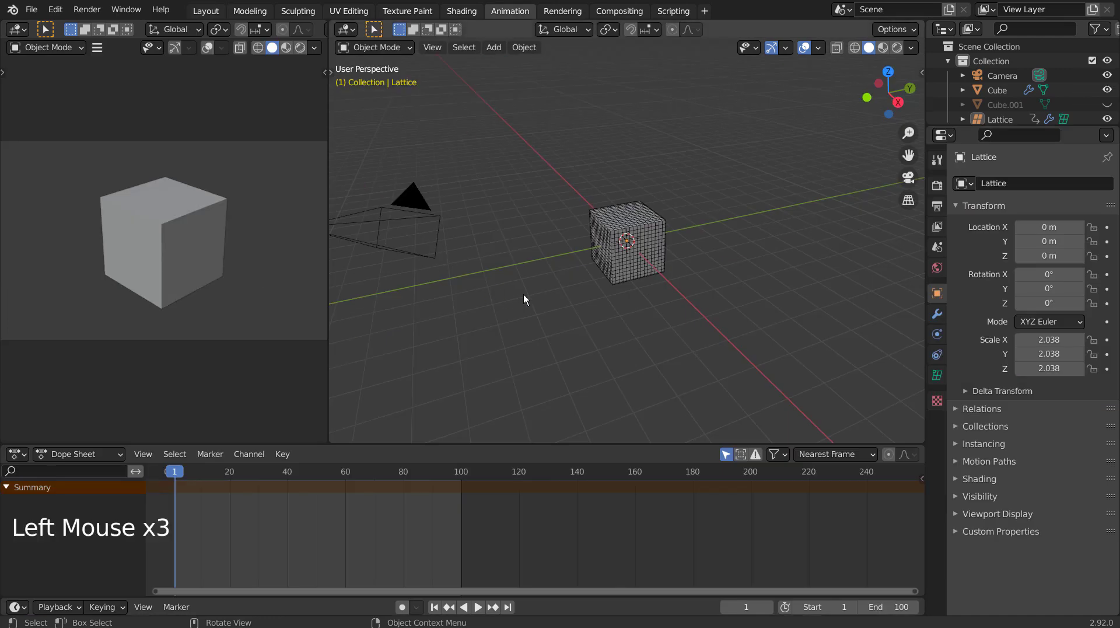
{"action": "left_click", "coordinate": [635, 264]}
{"action": "left_click", "coordinate": [246, 454]}
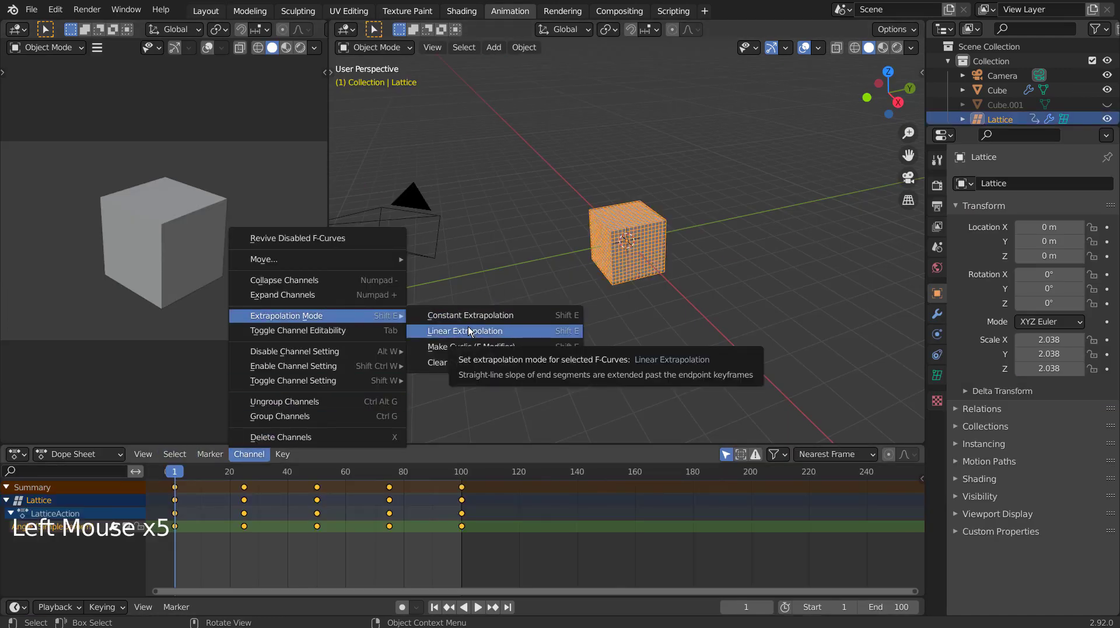
{"action": "left_click", "coordinate": [467, 326]}
{"action": "left_click", "coordinate": [190, 10]}
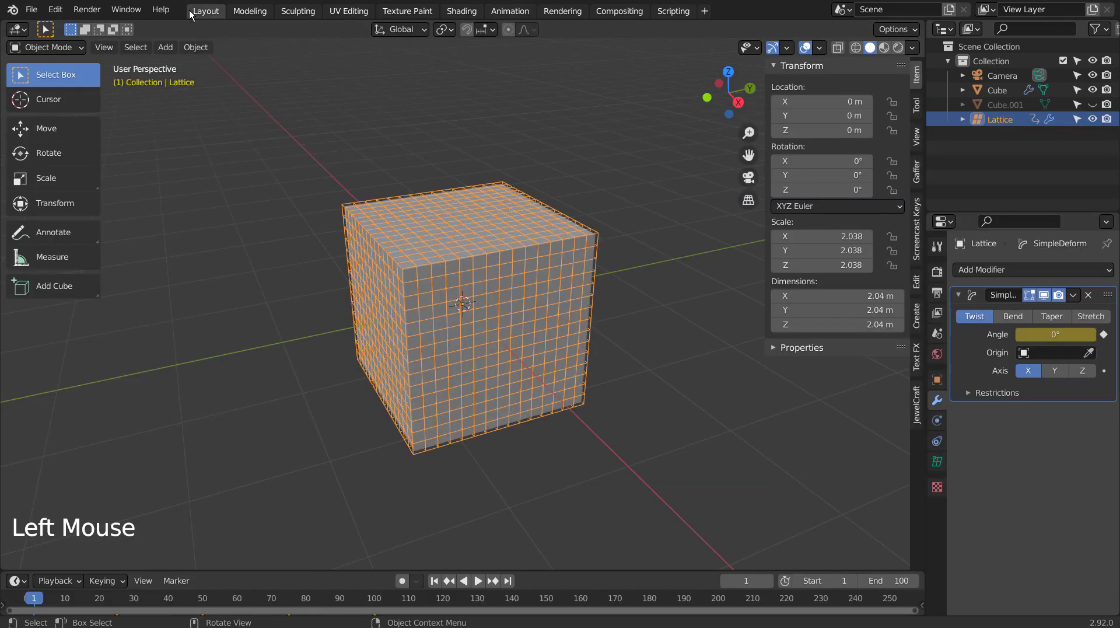
- Play the animation and orbit the view to watch the lattice twist the cube
{"action": "left_click", "coordinate": [478, 581]}
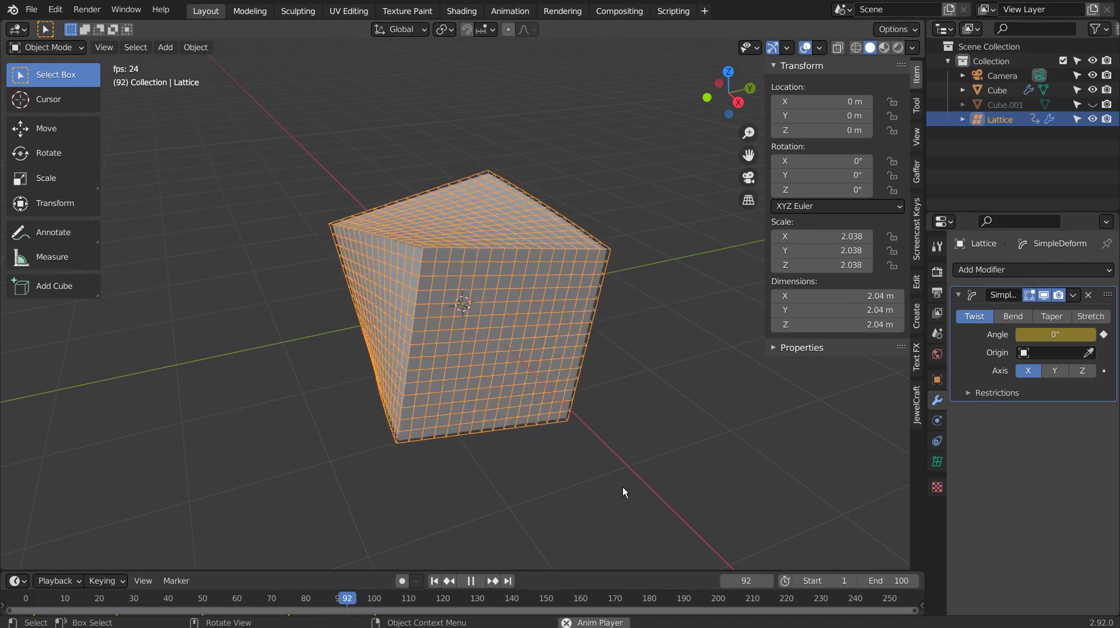
{"action": "mouse_move", "coordinate": [622, 485]}
{"action": "middle_mouse_down"}
{"action": "mouse_move", "coordinate": [547, 425]}
{"action": "mouse_move", "coordinate": [663, 425]}
{"action": "mouse_move", "coordinate": [492, 423]}
{"action": "middle_mouse_up"}
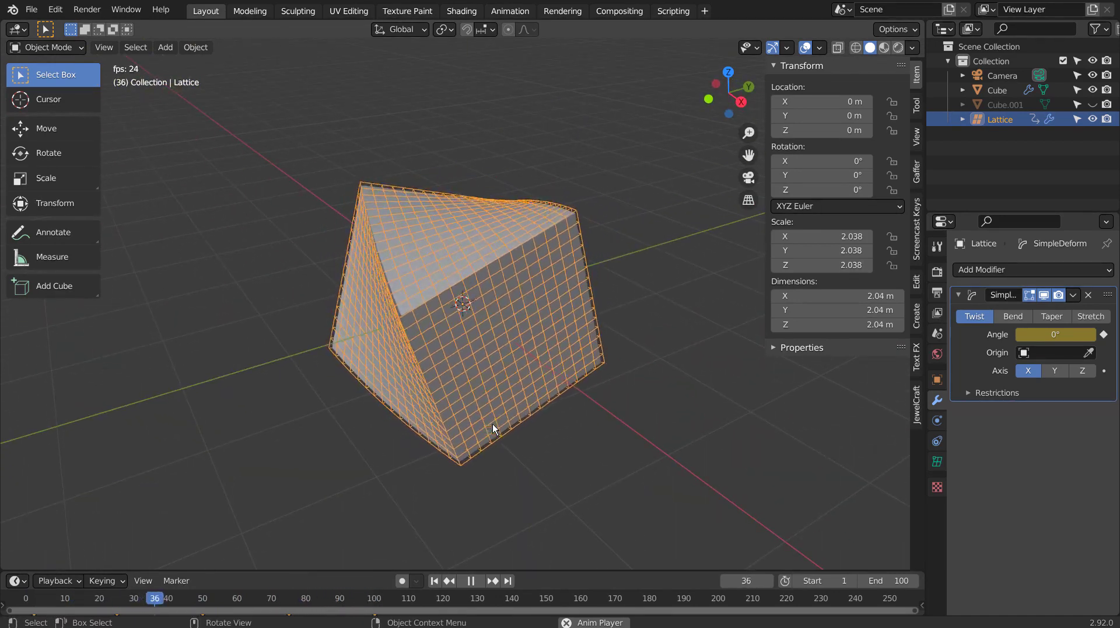
- Stop playback at frame 1, hide the camera, lattice and Cube, and show and select Cube.001
{"action": "left_click", "coordinate": [469, 581]}
{"action": "left_click", "coordinate": [434, 581]}
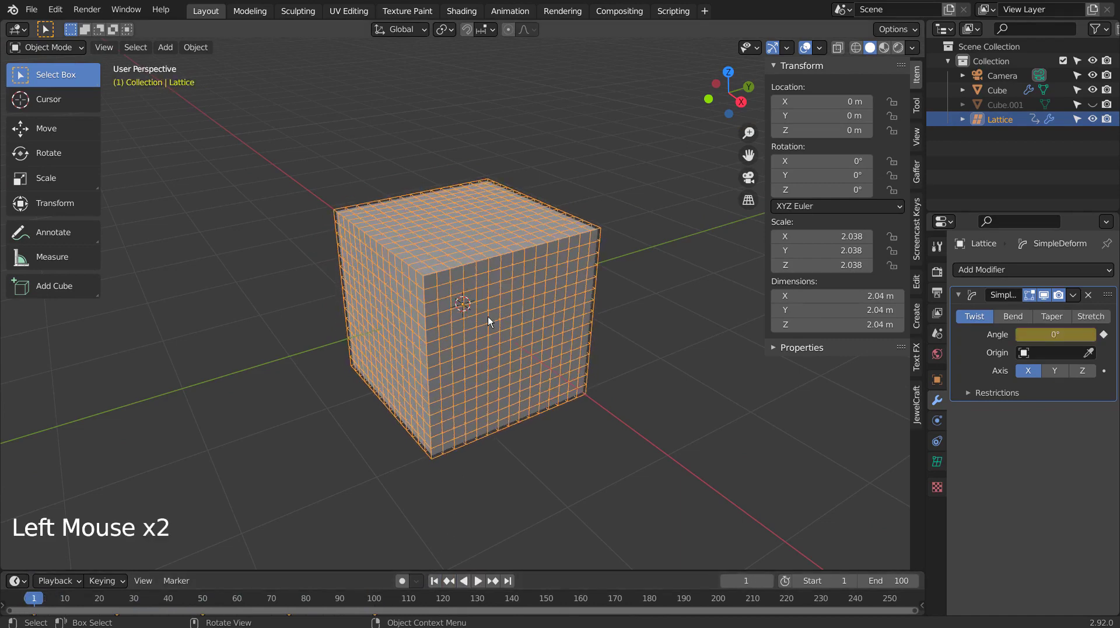
{"action": "left_click", "coordinate": [1092, 75]}
{"action": "left_click", "coordinate": [1093, 119]}
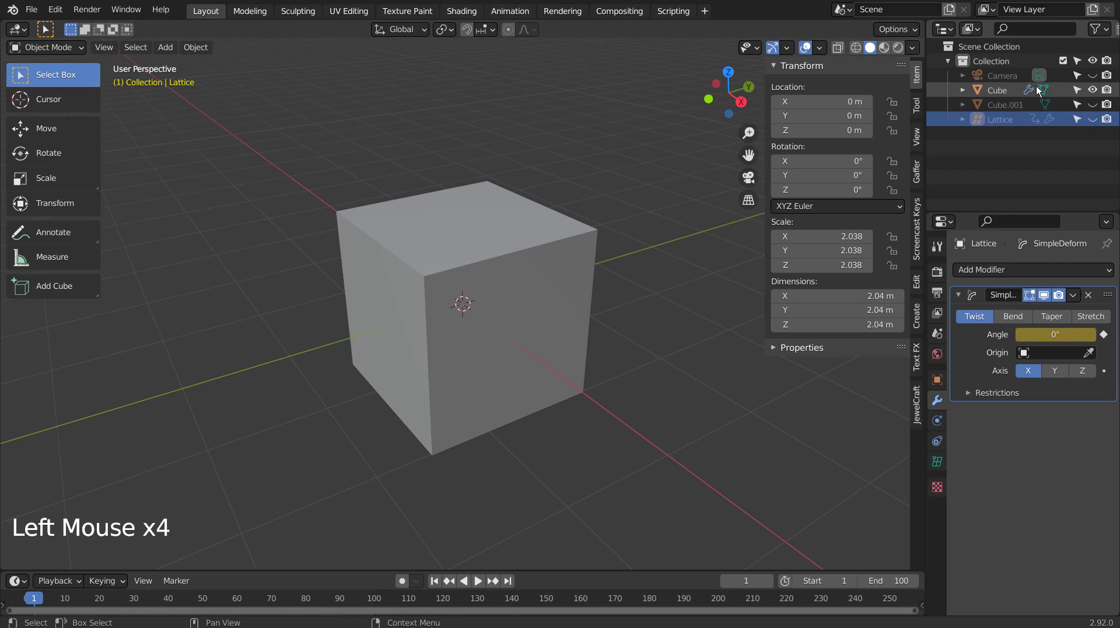
{"action": "left_click", "coordinate": [997, 90]}
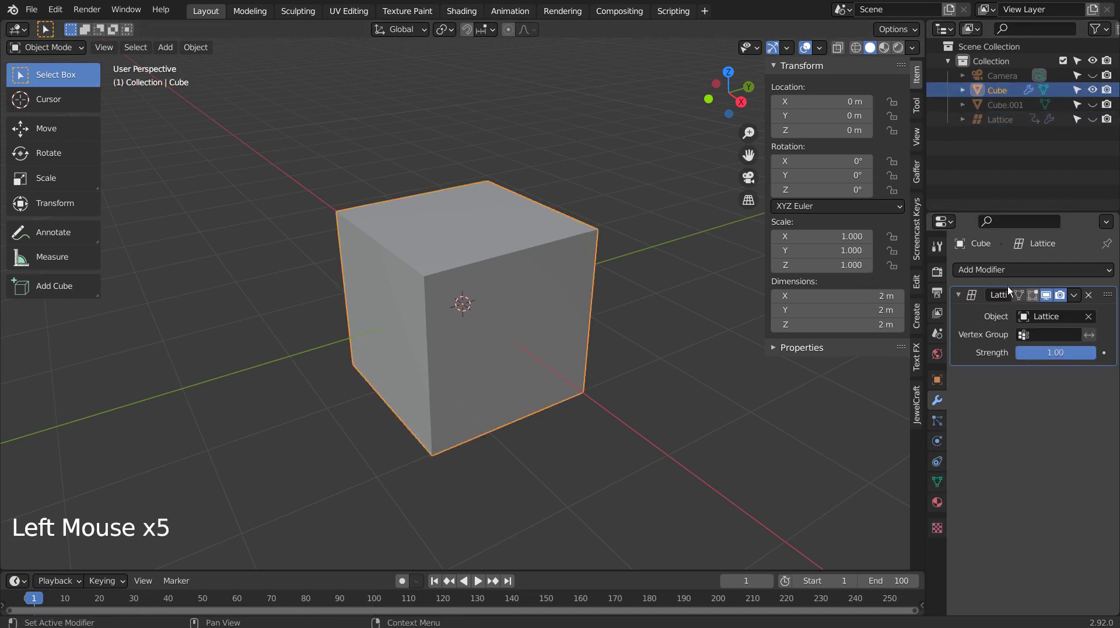
{"action": "left_click", "coordinate": [1009, 78]}
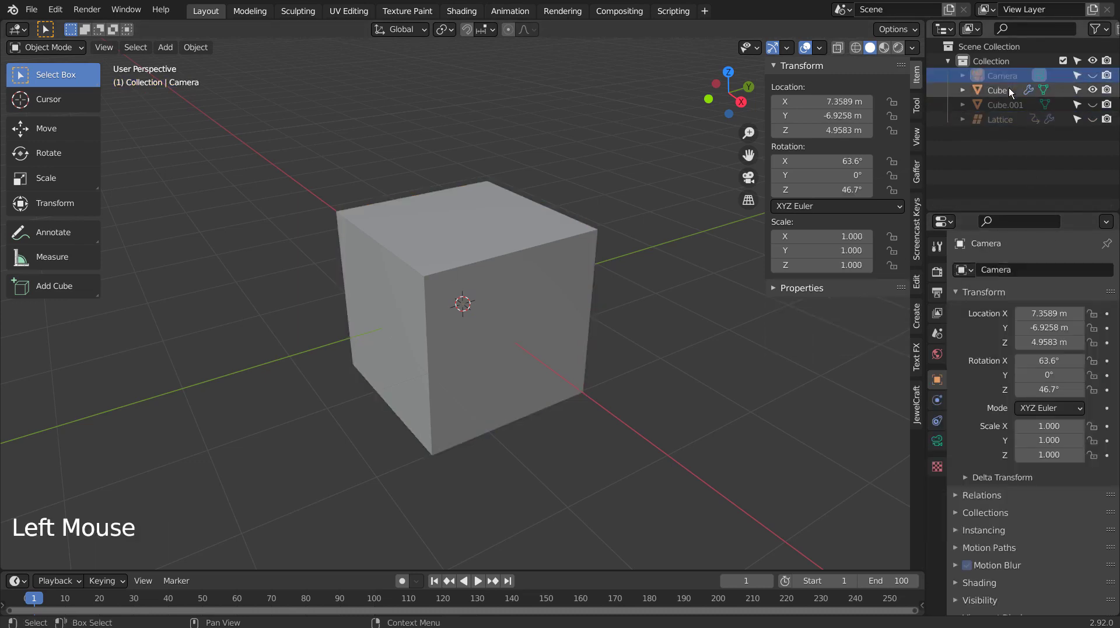
{"action": "left_click", "coordinate": [1008, 104]}
{"action": "left_click", "coordinate": [1092, 90]}
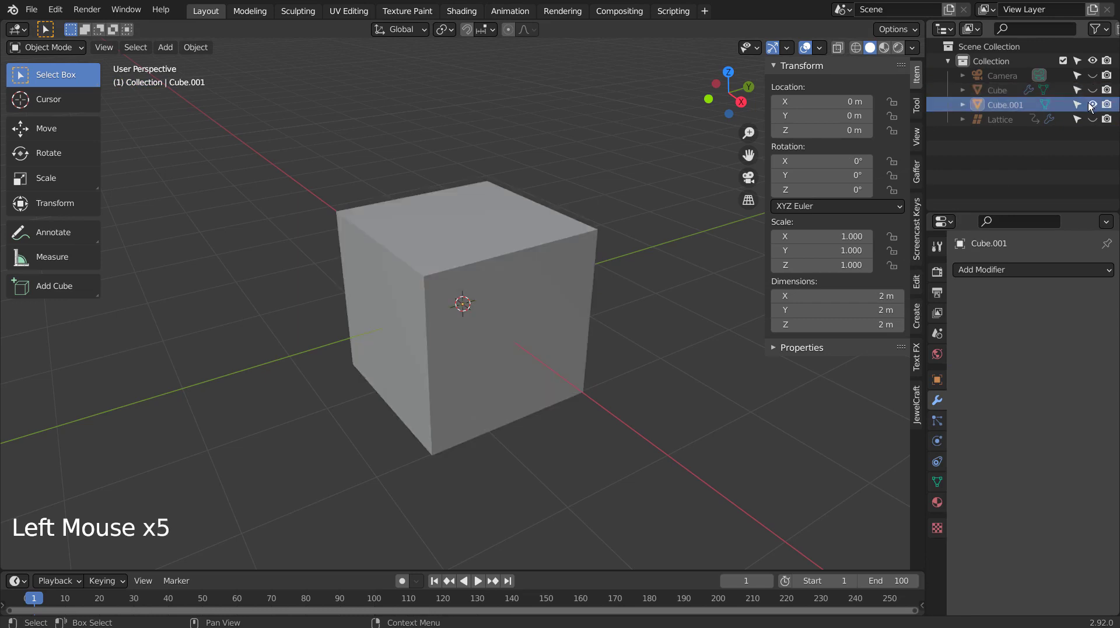
{"action": "left_click", "coordinate": [998, 106]}
- Add a Simple Deform twist to Cube.001, resetting it to 0° then raising it to about 17.2°
{"action": "left_click", "coordinate": [992, 271]}
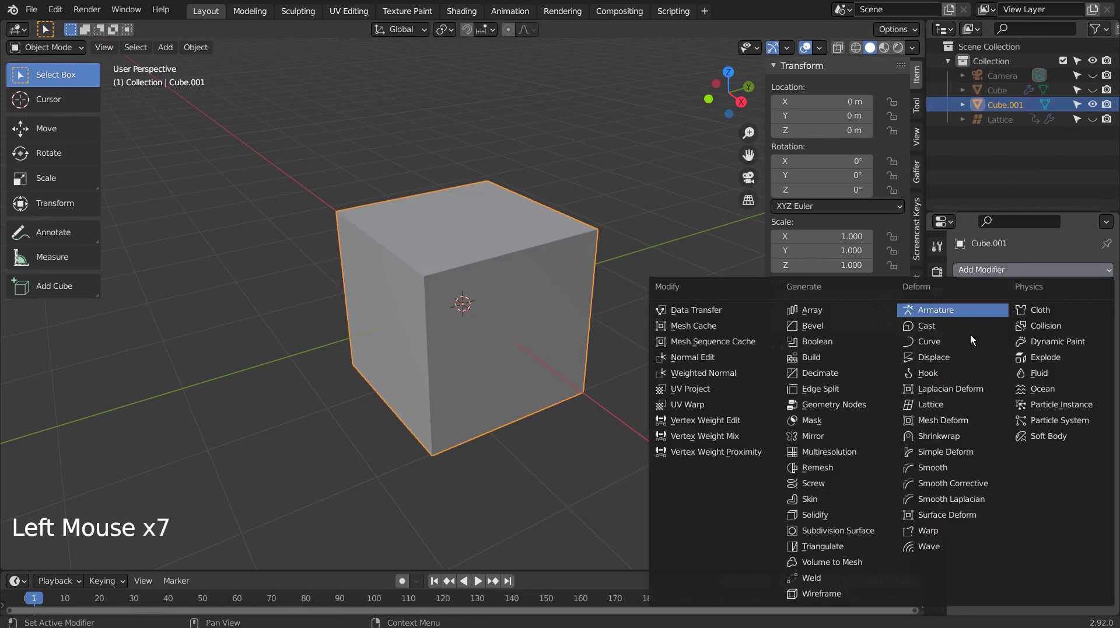
{"action": "left_click", "coordinate": [945, 452]}
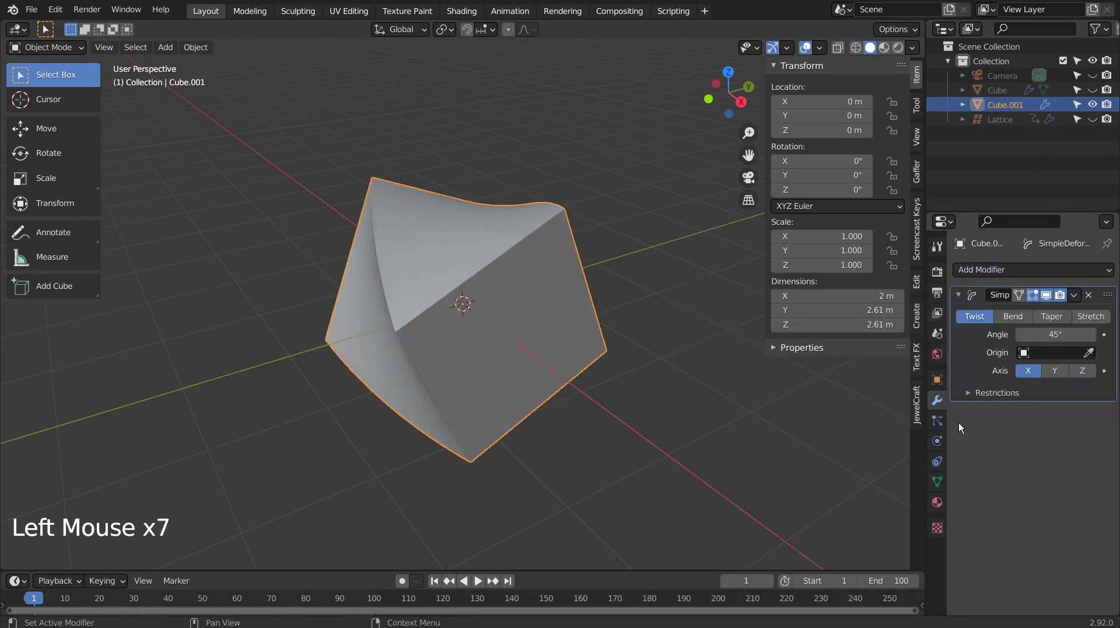
{"action": "left_click", "coordinate": [1052, 335]}
{"action": "type", "text": "0"}
{"action": "key", "text": "Return"}
{"action": "mouse_move", "coordinate": [1055, 334]}
{"action": "left_mouse_down"}
{"action": "mouse_move", "coordinate": [1096, 334]}
{"action": "mouse_move", "coordinate": [1018, 334]}
{"action": "mouse_move", "coordinate": [1063, 334]}
{"action": "left_mouse_up"}
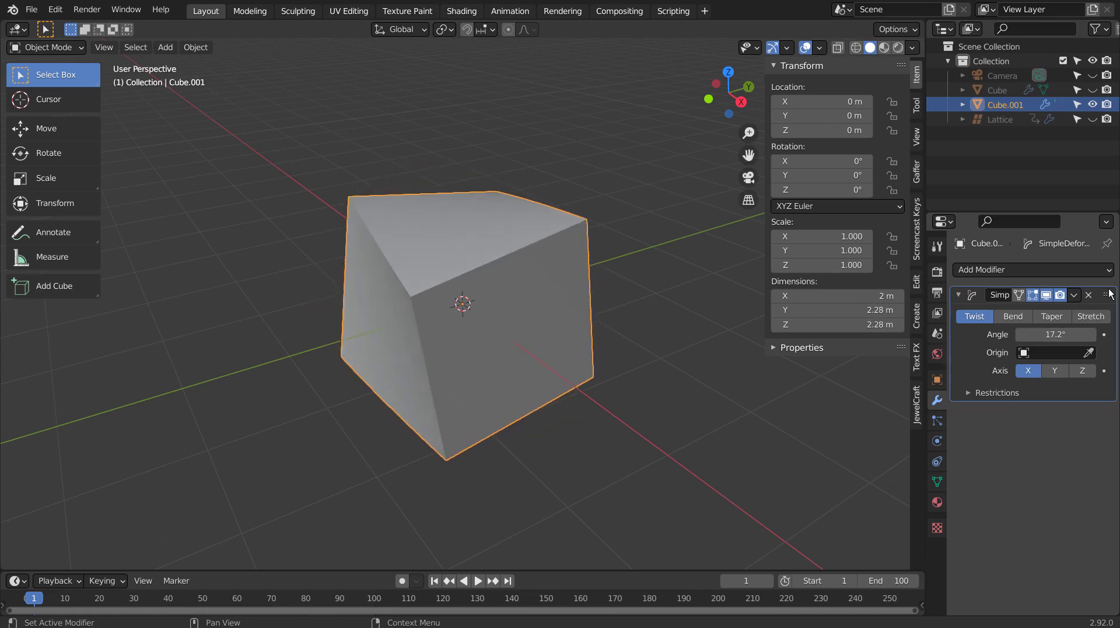
- Remove the twist modifier and delete Cube.001
{"action": "left_click", "coordinate": [1090, 297]}
{"action": "left_click", "coordinate": [362, 268]}
{"action": "key", "text": "x"}
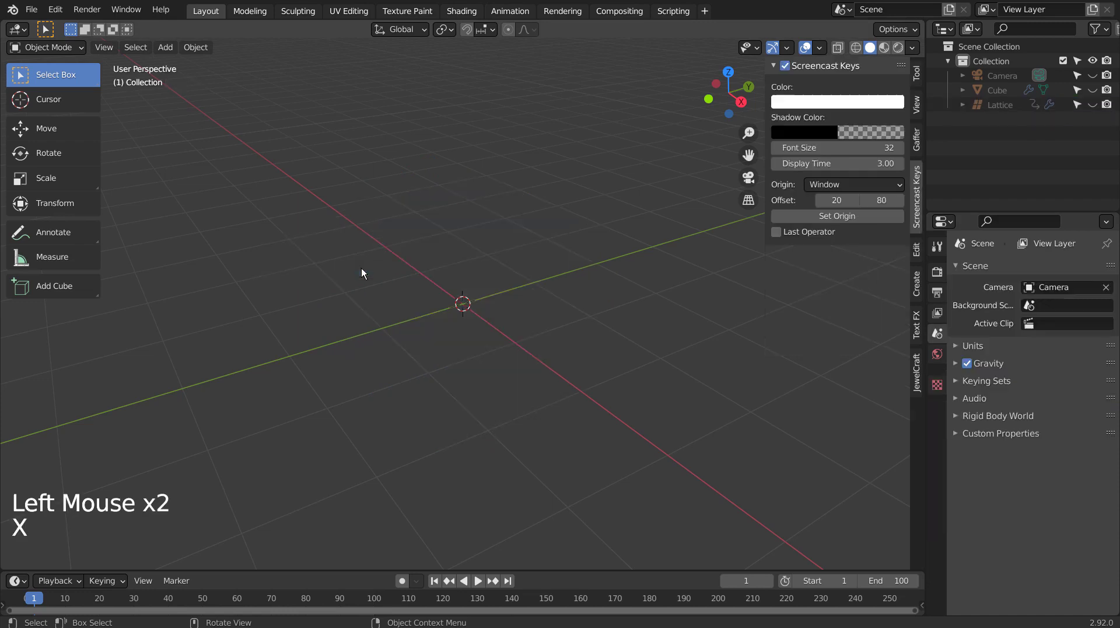
- Add a plane scaled to about 11.7 m wide with a Passive Rigid Body
{"action": "key", "text": "shift+a"}
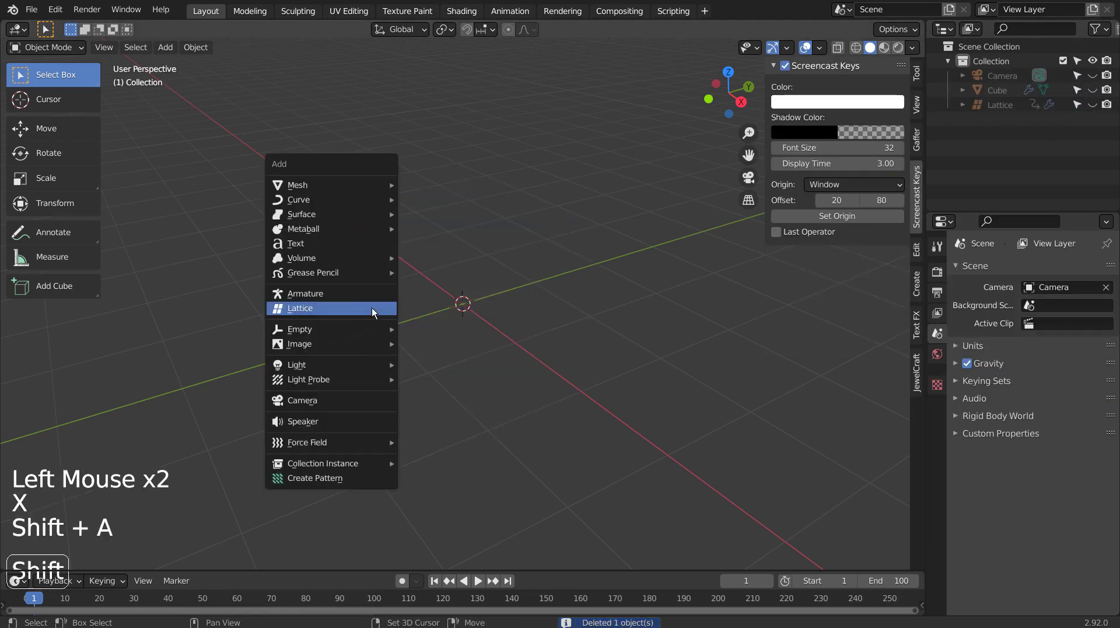
{"action": "left_click", "coordinate": [431, 184]}
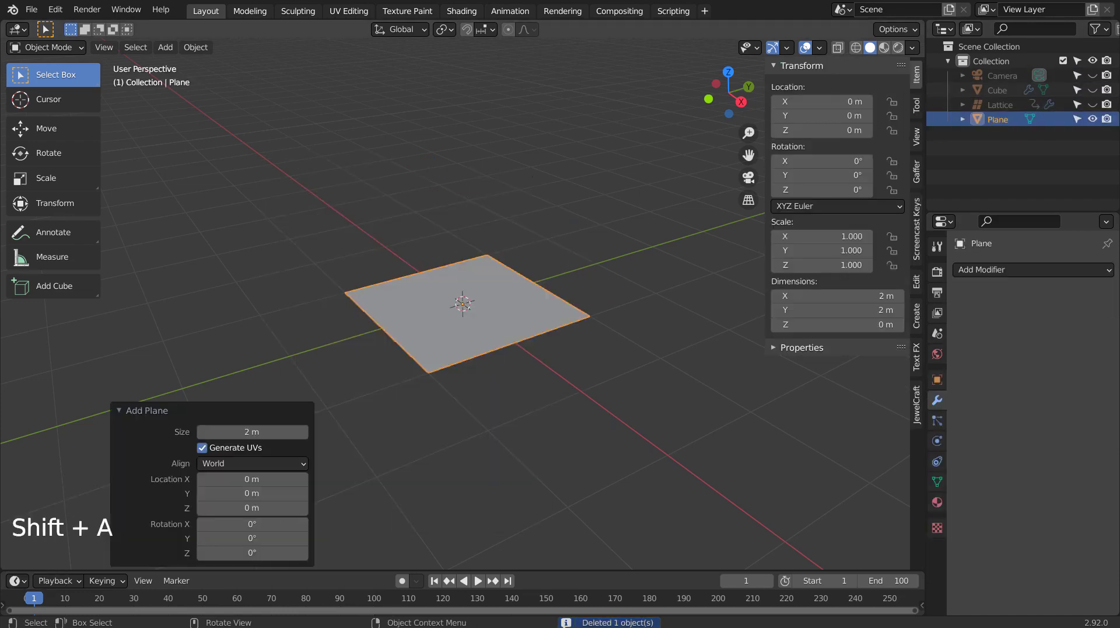
{"action": "key", "text": "s"}
{"action": "left_click", "coordinate": [670, 345]}
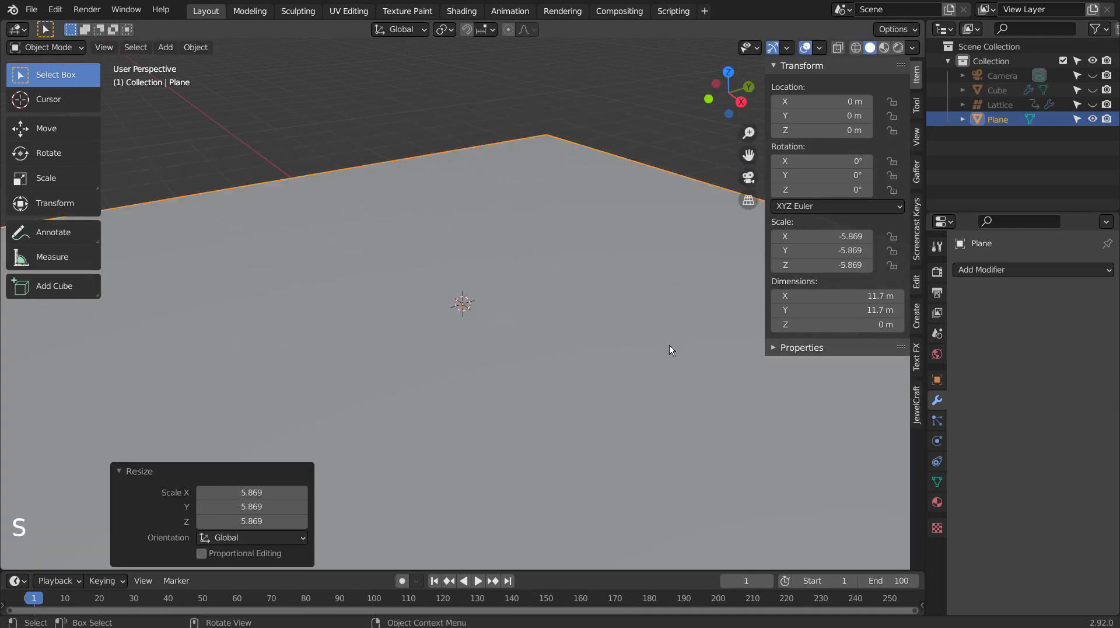
{"action": "left_click", "coordinate": [932, 441]}
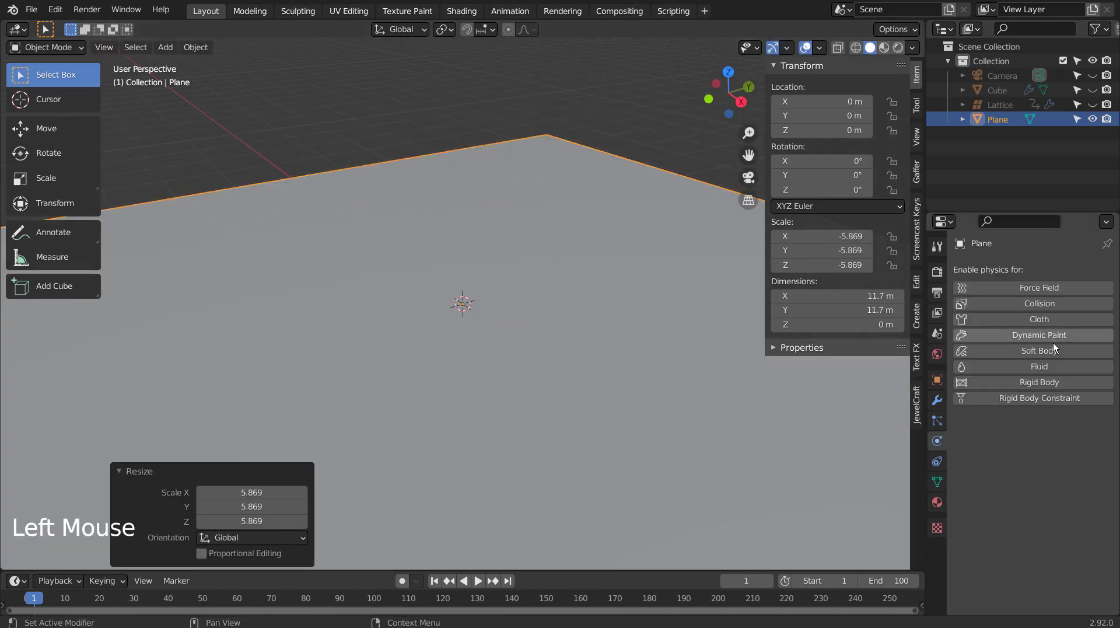
{"action": "left_click", "coordinate": [1049, 382]}
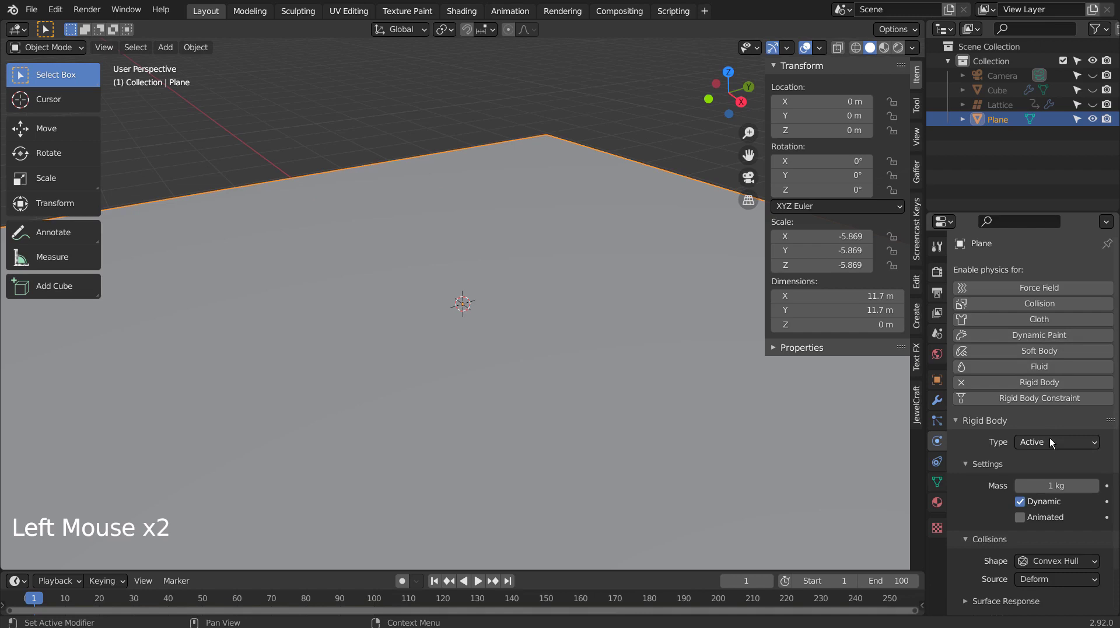
{"action": "left_click_drag", "start_coordinate": [1049, 437], "coordinate": [1047, 467]}
{"action": "left_click", "coordinate": [660, 97]}
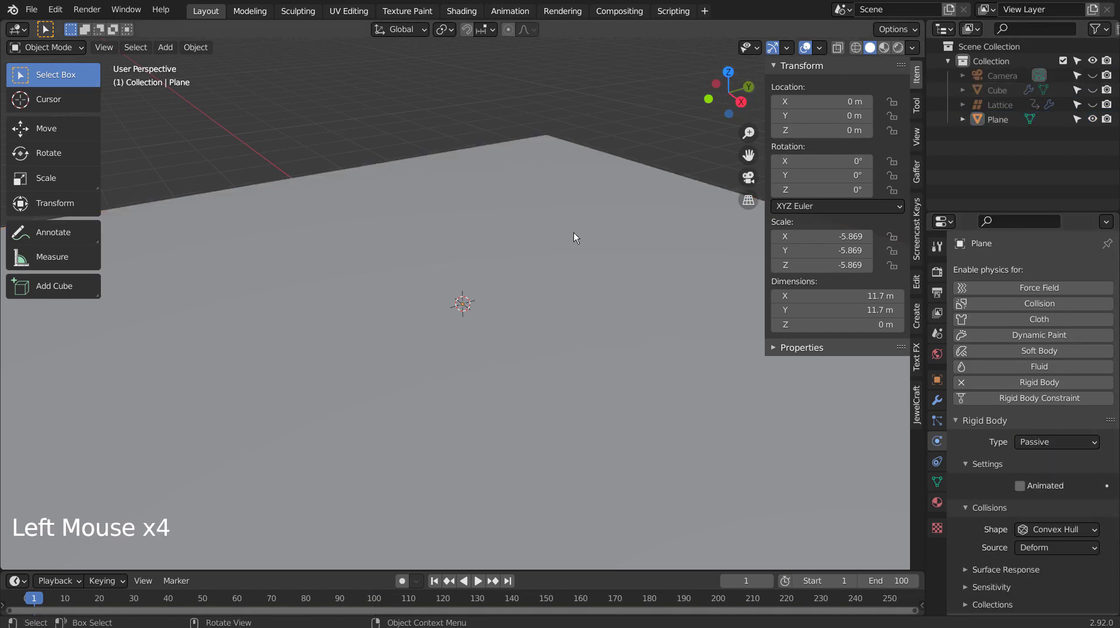
- Add a tiny cube and raise it straight up along Z
{"action": "key", "text": "shift+a"}
{"action": "left_click", "coordinate": [623, 249]}
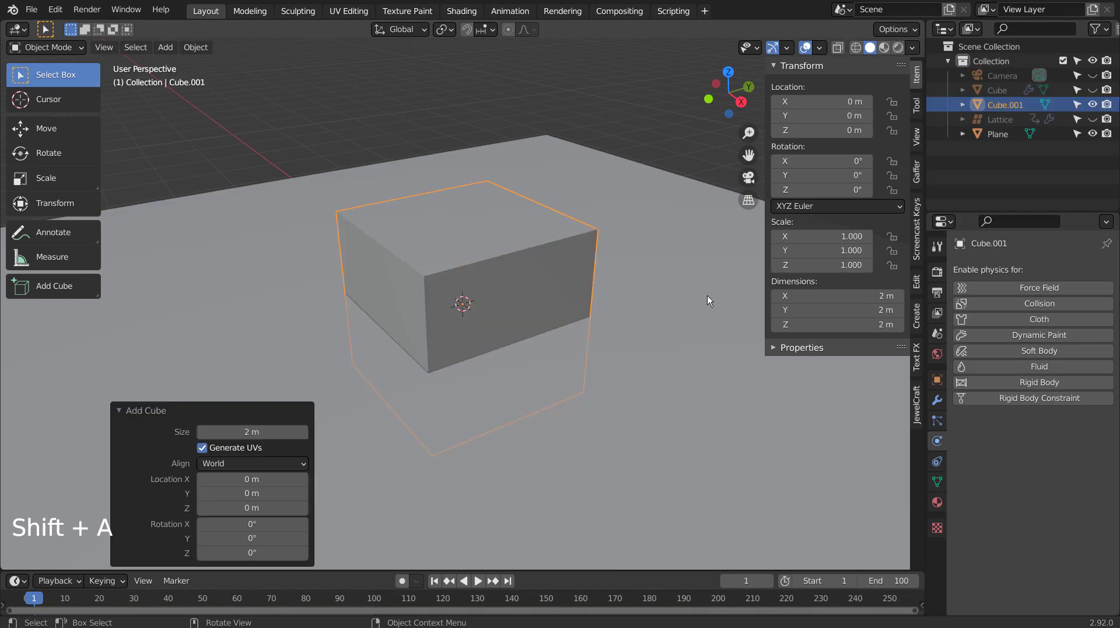
{"action": "key", "text": "s"}
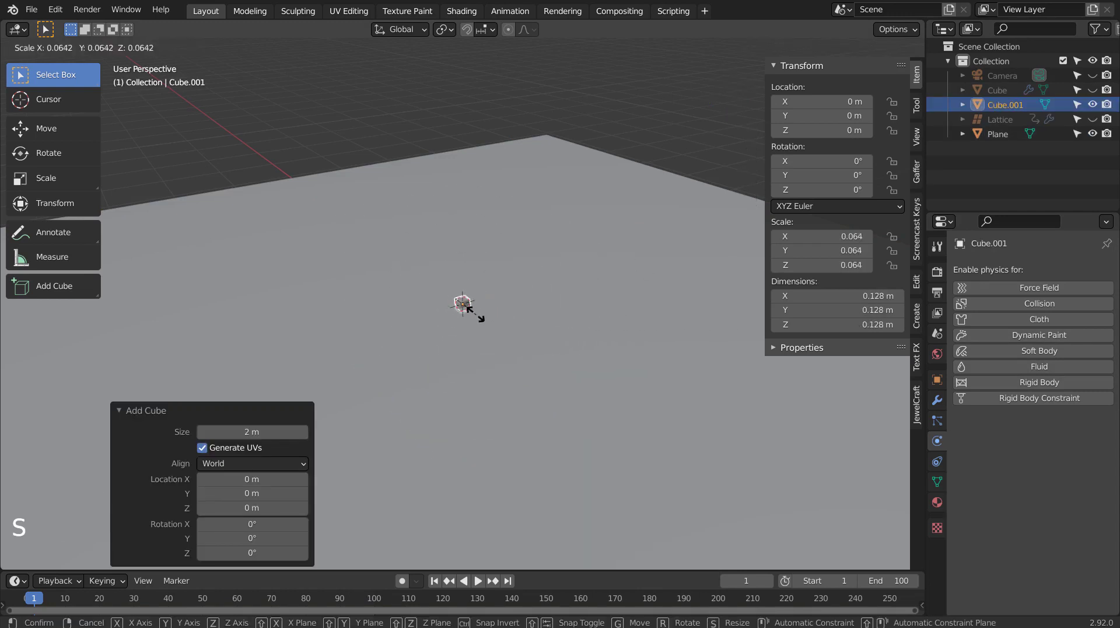
{"action": "left_click", "coordinate": [477, 314]}
{"action": "key", "text": "g"}
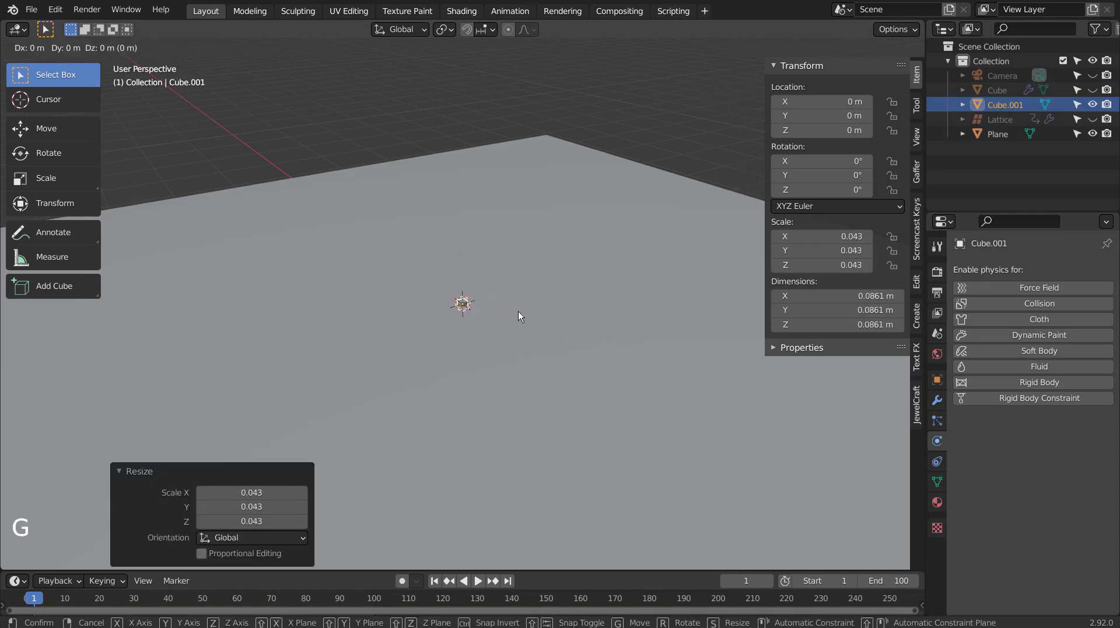
{"action": "key", "text": "z"}
{"action": "left_click", "coordinate": [508, 129]}
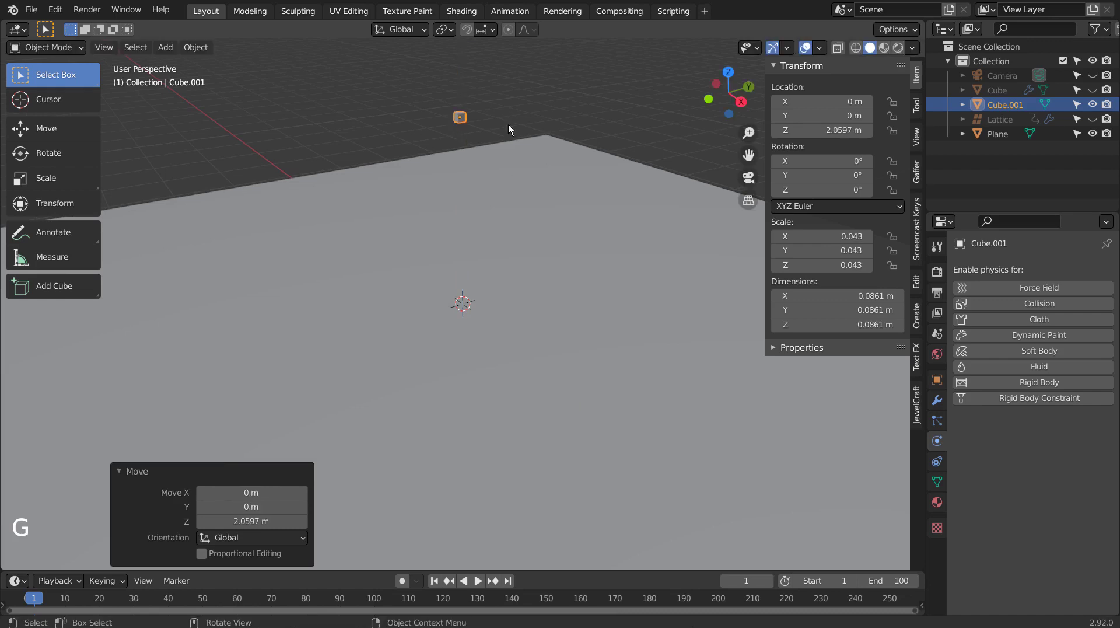
- Add an Array modifier to the small cube with 1.2 relative spacing
{"action": "left_click", "coordinate": [936, 399]}
{"action": "left_click", "coordinate": [1006, 270]}
{"action": "left_click", "coordinate": [796, 310]}
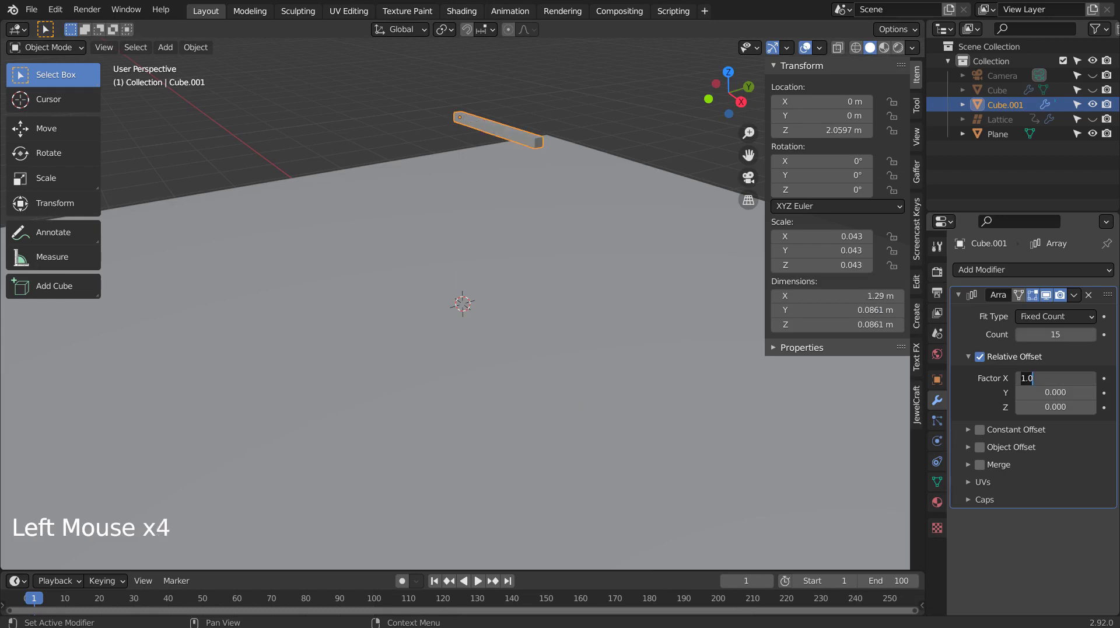
{"action": "type", "text": "2"}
{"action": "key", "text": "Return"}
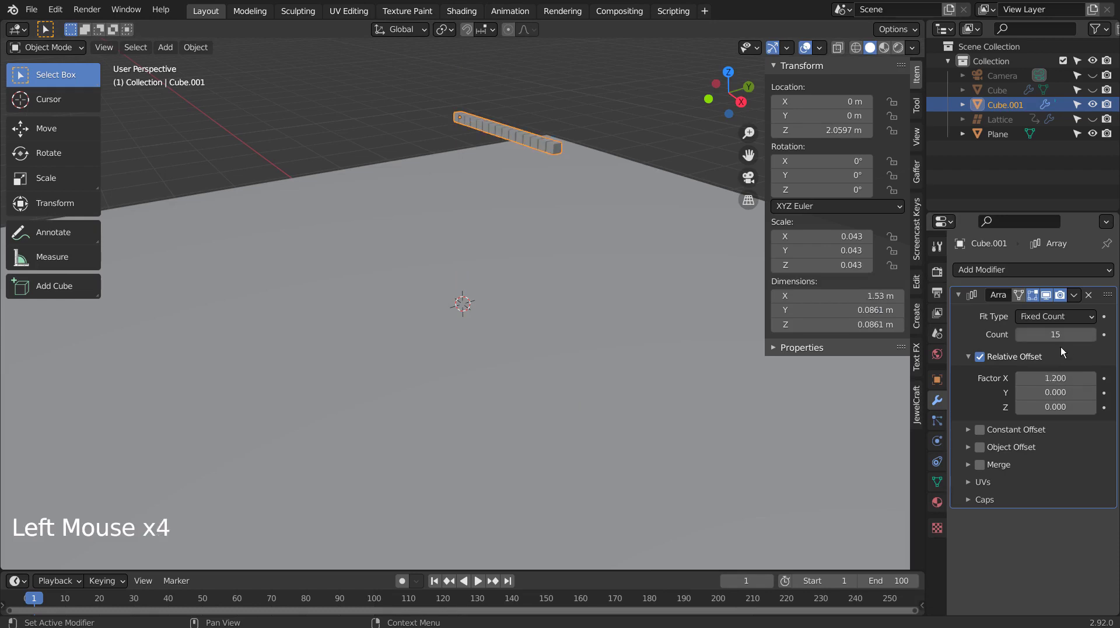
- Add a second Array with 15 copies and 1.2 relative offset along Y
{"action": "left_click", "coordinate": [997, 270]}
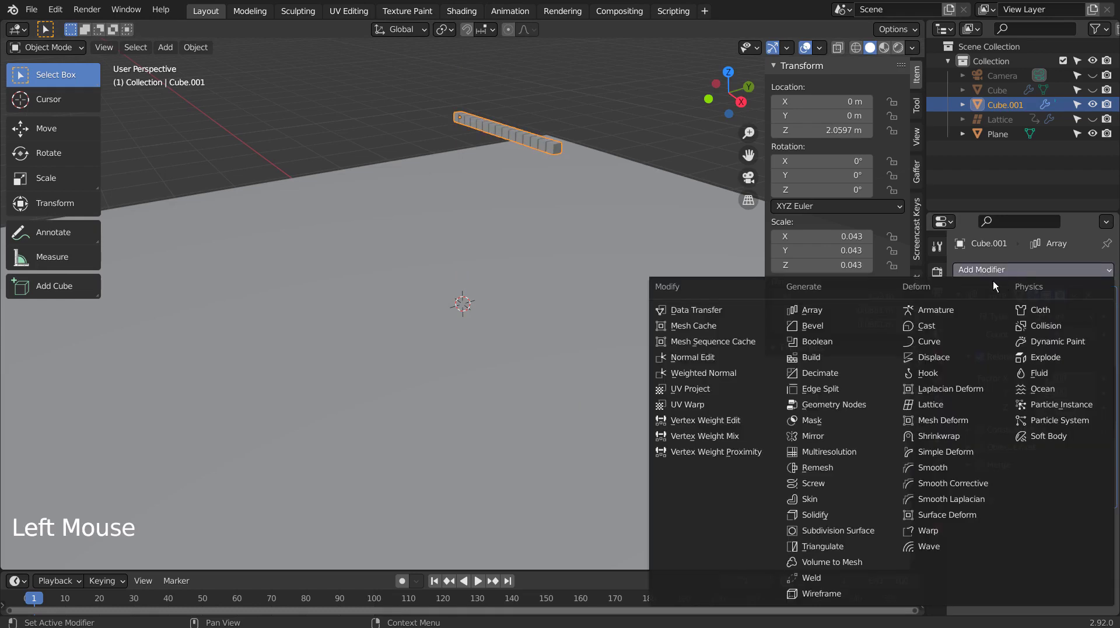
{"action": "left_click", "coordinate": [829, 307]}
{"action": "scroll", "coordinate": [1043, 444], "scroll_direction": "down", "scroll_amount": 5}
{"action": "left_click", "coordinate": [1053, 444]}
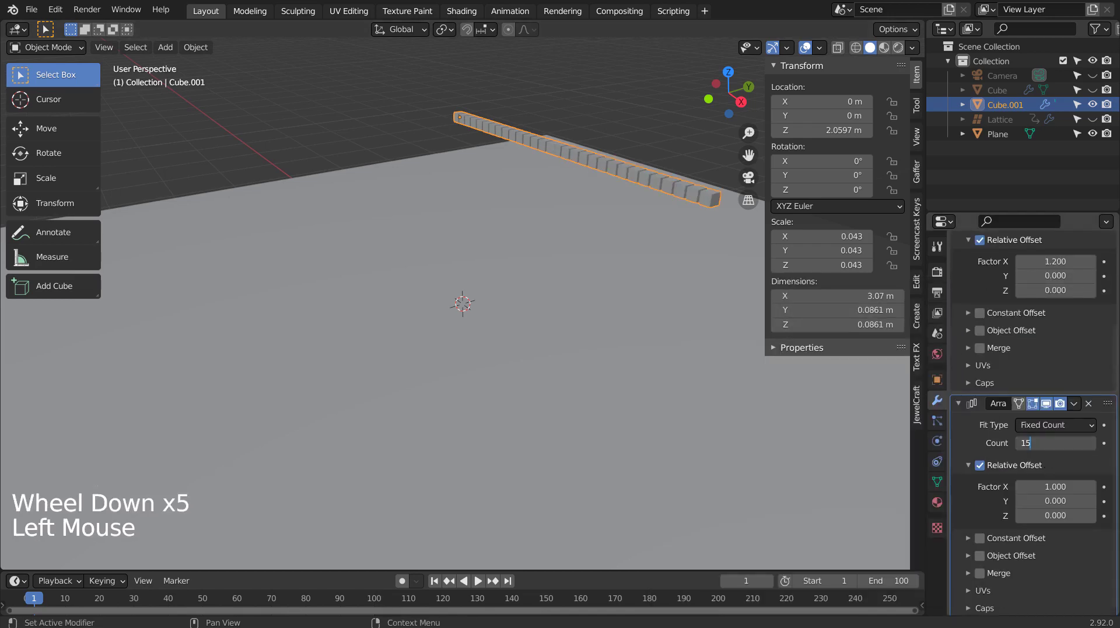
{"action": "type", "text": "15"}
{"action": "key", "text": "Return"}
{"action": "left_click", "coordinate": [1055, 486]}
{"action": "type", "text": "0\t1.2"}
{"action": "key", "text": "Return"}
- Add a third Array with 1.2 relative offset along Z
{"action": "scroll", "coordinate": [987, 246], "scroll_direction": "up", "scroll_amount": 6}
{"action": "left_click", "coordinate": [970, 270]}
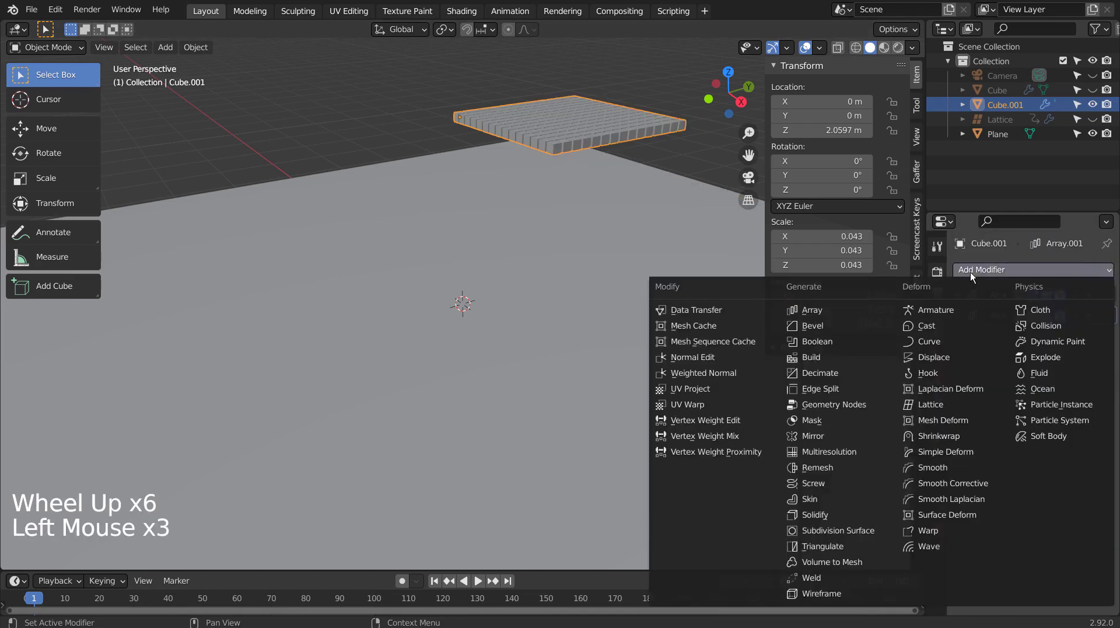
{"action": "left_click", "coordinate": [822, 309]}
{"action": "left_click", "coordinate": [1055, 418]}
{"action": "type", "text": "0\t\t1.2"}
- Move the cube block over the ground plane using top and front views
{"action": "middle_click_drag", "start_coordinate": [557, 70], "coordinate": [458, 173], "text": "shift"}
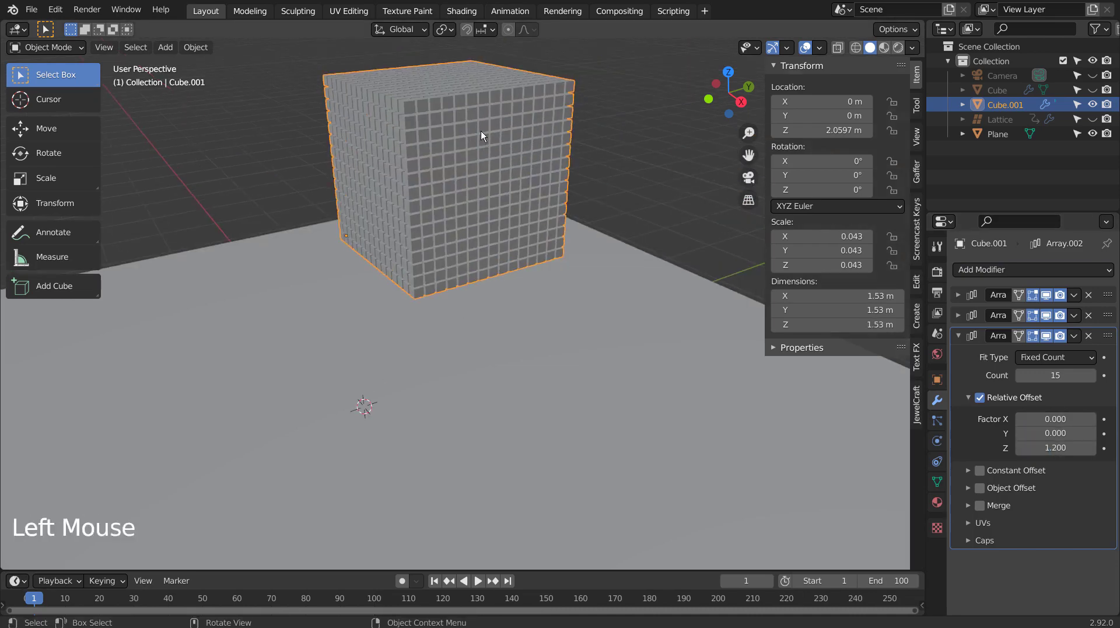
{"action": "key", "text": "KP_7"}
{"action": "key", "text": "g"}
{"action": "left_click", "coordinate": [543, 429]}
{"action": "key", "text": "KP_1"}
{"action": "middle_click_drag", "start_coordinate": [450, 393], "coordinate": [600, 341]}
{"action": "scroll", "coordinate": [601, 341], "scroll_direction": "down", "scroll_amount": 5}
{"action": "left_click", "coordinate": [1033, 269]}
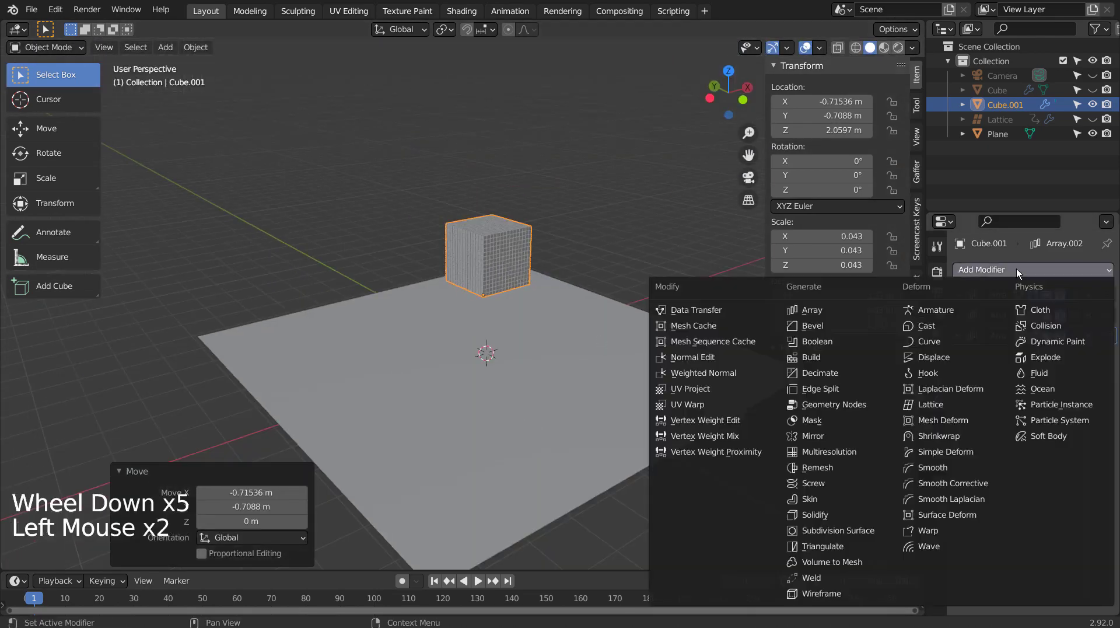
- Make the cube block a rigid body and set its collision shape
{"action": "left_click", "coordinate": [937, 441]}
{"action": "left_click", "coordinate": [1039, 382]}
{"action": "left_click", "coordinate": [1058, 560]}
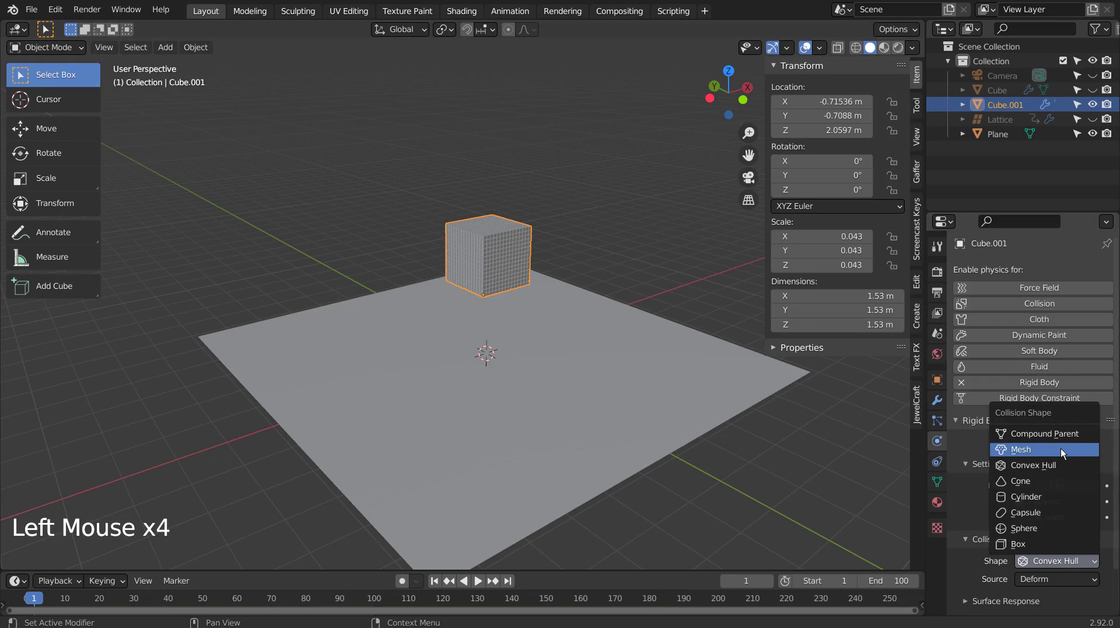
{"action": "left_click", "coordinate": [1061, 448]}
- Add a Lattice modifier bound to the Lattice object, then rewind to frame 1
{"action": "left_click", "coordinate": [937, 399]}
{"action": "left_click", "coordinate": [1039, 267]}
{"action": "left_click", "coordinate": [943, 396]}
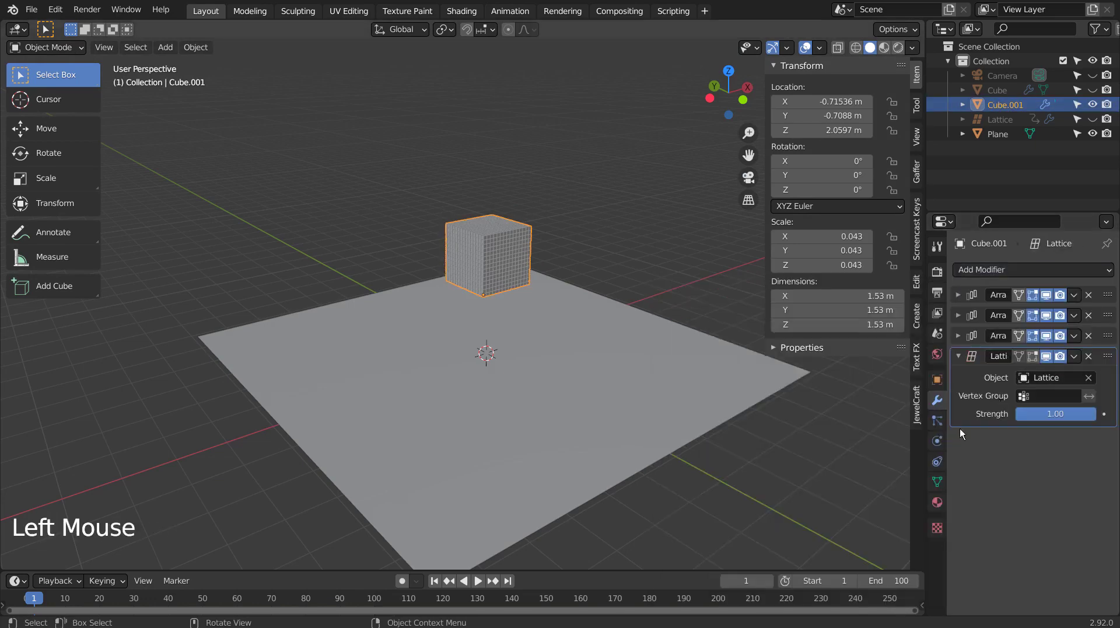
{"action": "left_click_drag", "start_coordinate": [1000, 119], "coordinate": [1050, 377]}
{"action": "left_click", "coordinate": [478, 581]}
{"action": "scroll", "coordinate": [467, 350], "scroll_direction": "up", "scroll_amount": 5}
{"action": "left_click", "coordinate": [434, 580]}
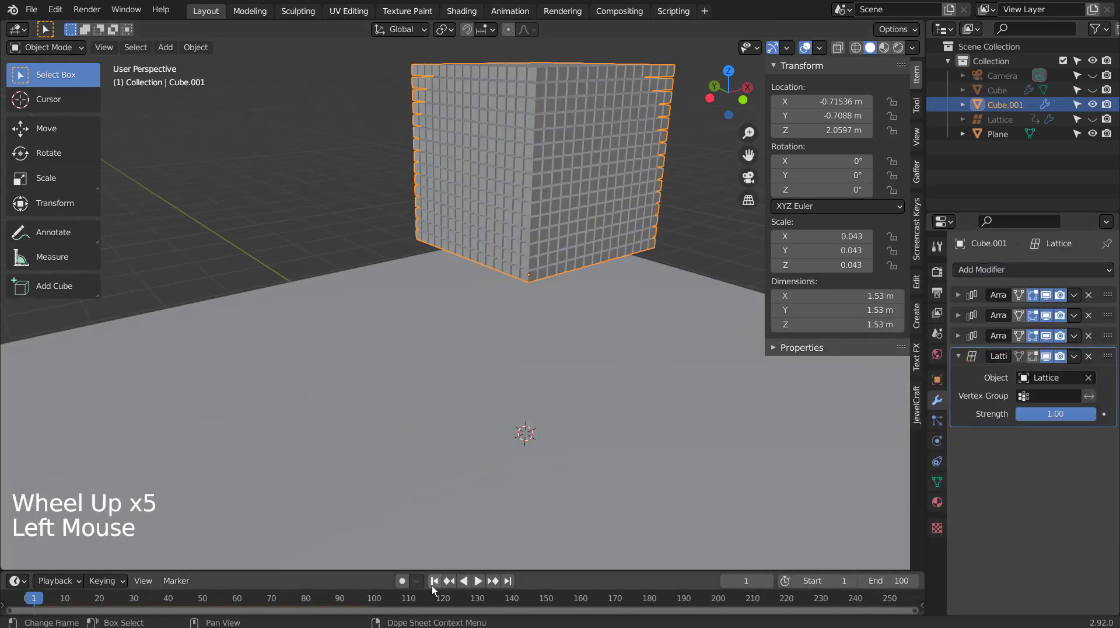
- Apply the arrays, separate the block by loose parts, and set origins to geometry
{"action": "key", "text": "Tab"}
{"action": "key", "text": "Tab"}
{"action": "left_click", "coordinate": [976, 295]}
{"action": "key", "text": "ctrl+a"}
{"action": "key", "text": "ctrl+a"}
{"action": "key", "text": "ctrl+a"}
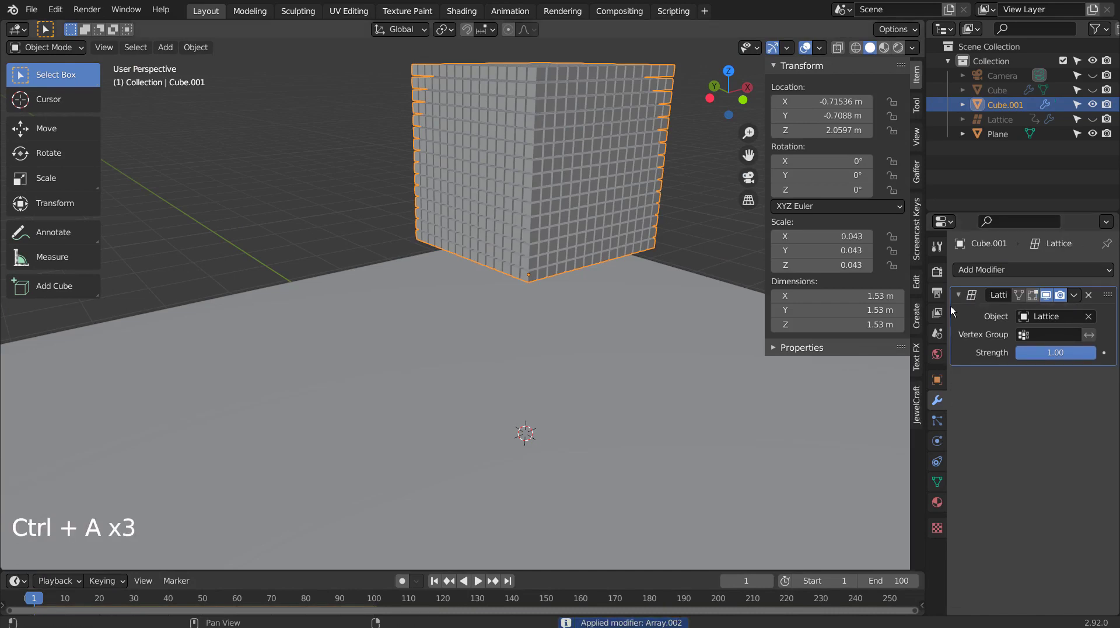
{"action": "key", "text": "Tab"}
{"action": "key", "text": "3"}
{"action": "key", "text": "p"}
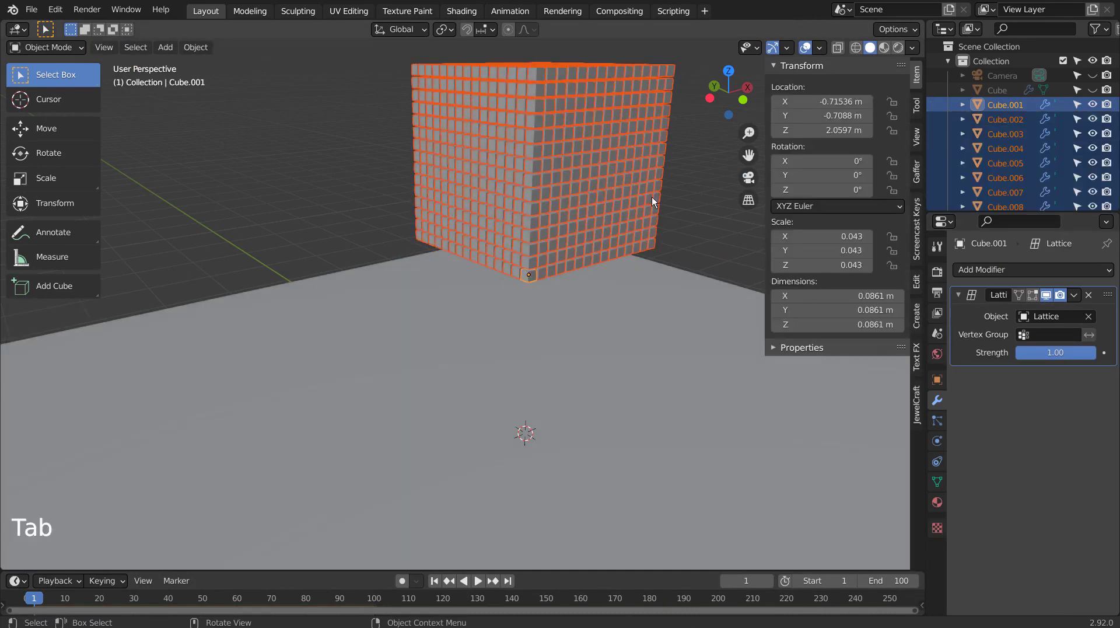
{"action": "left_click", "coordinate": [195, 48]}
{"action": "left_click", "coordinate": [402, 97]}
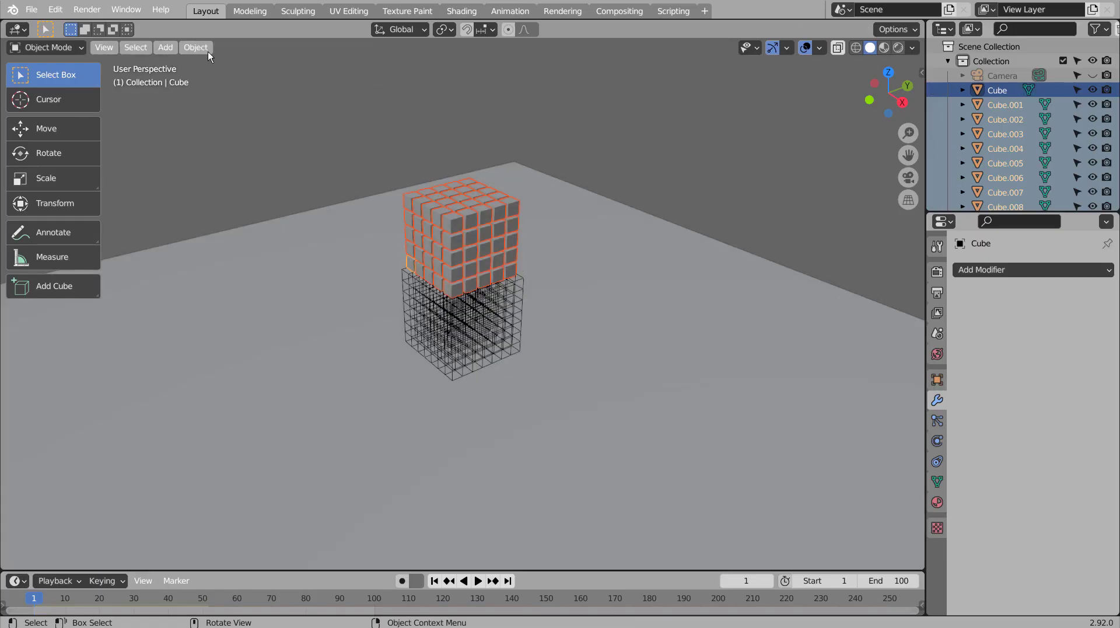
- Add a Lattice modifier using the Lattice object, then apply all three Array modifiers
{"action": "left_click", "coordinate": [208, 51]}
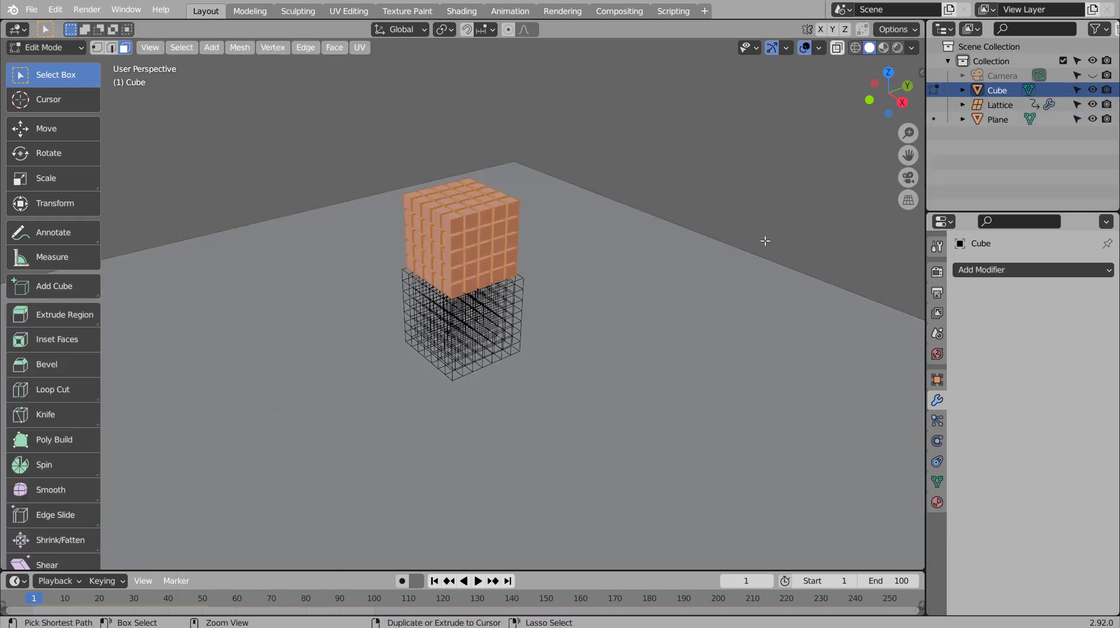
{"action": "key", "text": "Tab"}
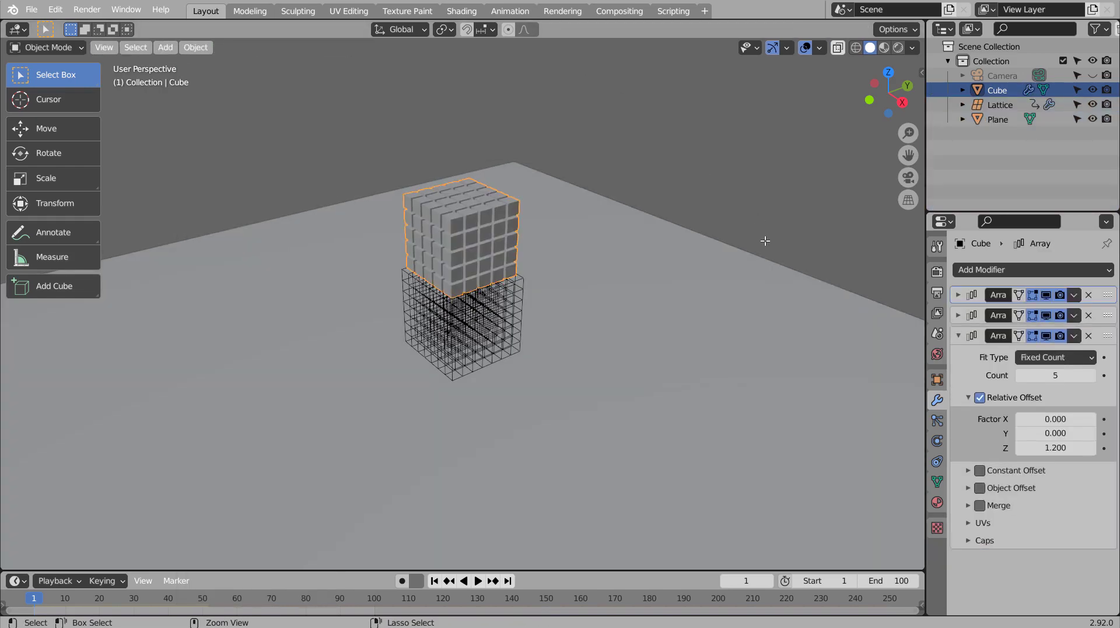
{"action": "left_click", "coordinate": [1005, 269]}
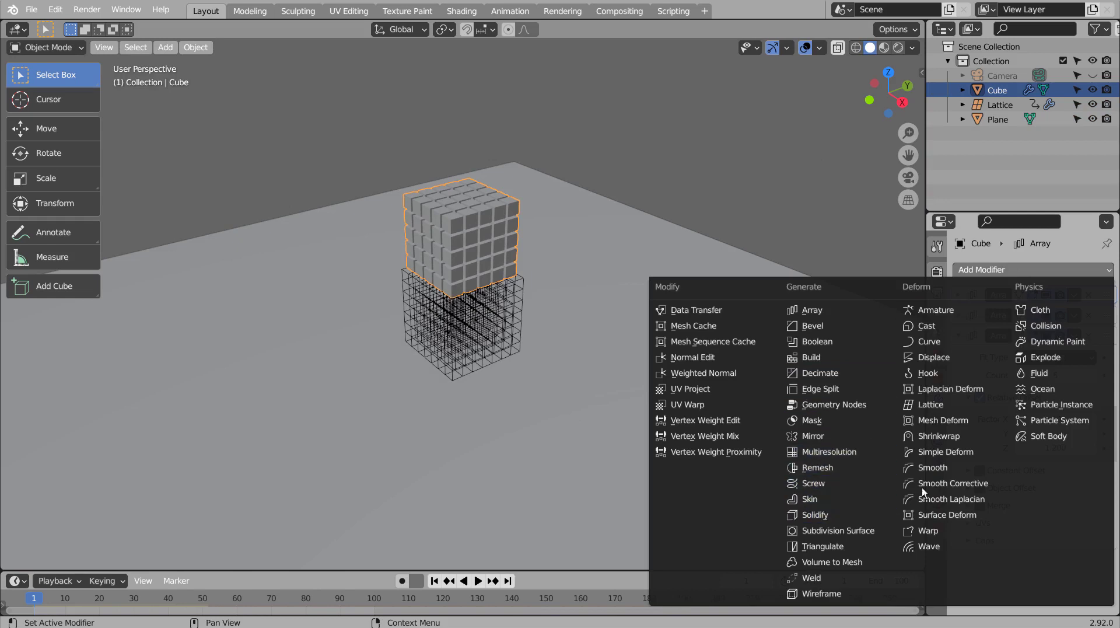
{"action": "left_click", "coordinate": [958, 405]}
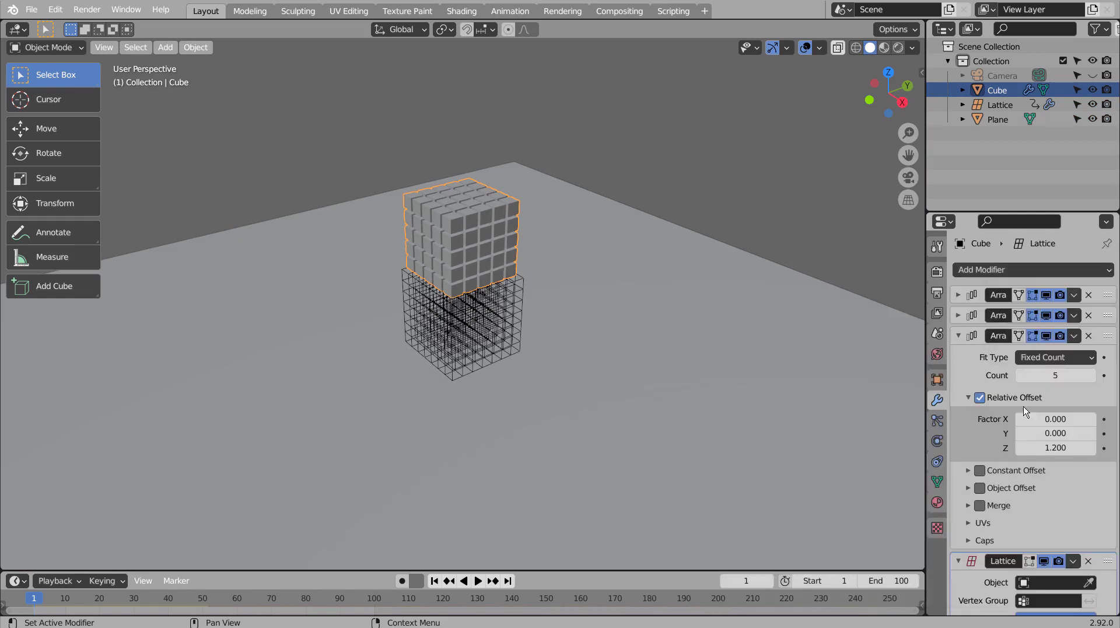
{"action": "scroll", "coordinate": [1043, 519], "scroll_direction": "down", "scroll_amount": 1}
{"action": "left_click", "coordinate": [1026, 566]}
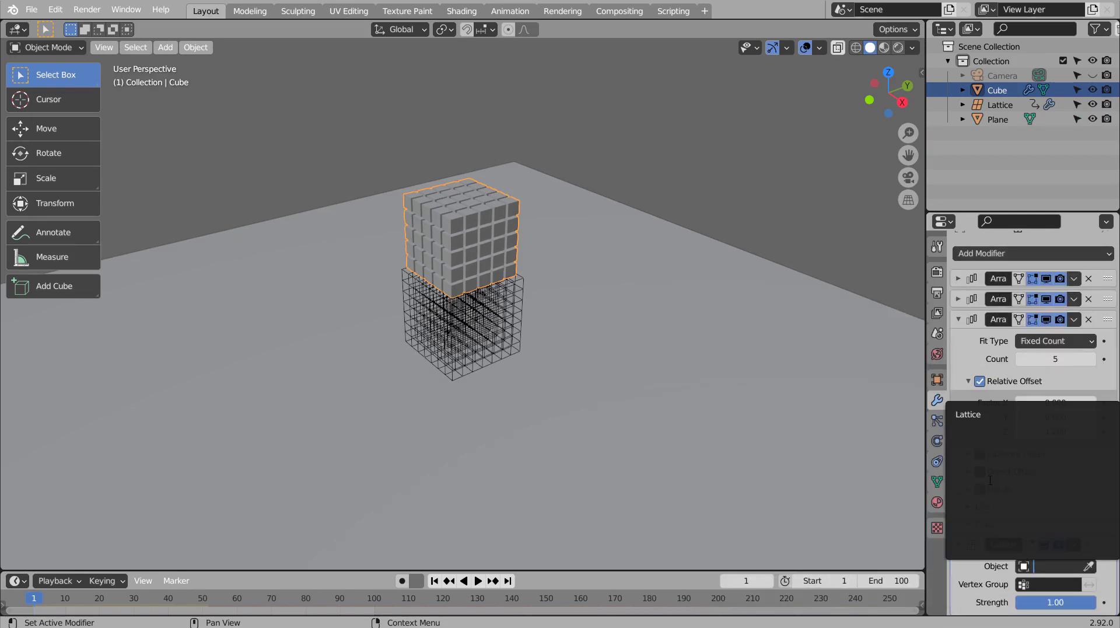
{"action": "left_click", "coordinate": [982, 415]}
{"action": "key", "text": "ctrl+a"}
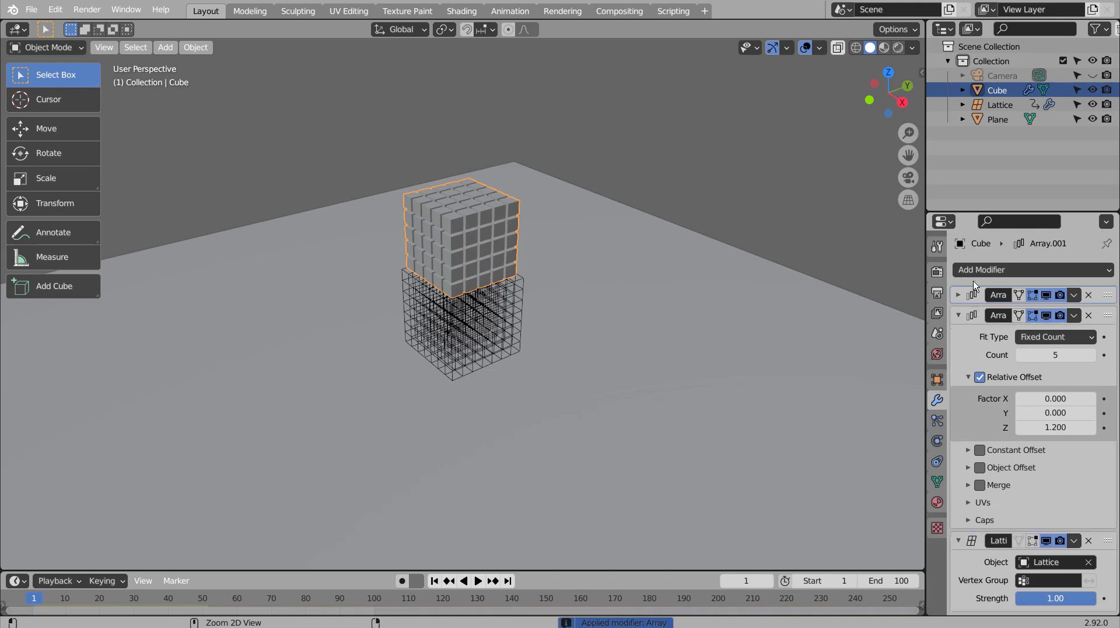
{"action": "key", "text": "ctrl+a"}
{"action": "key", "text": "ctrl+a"}
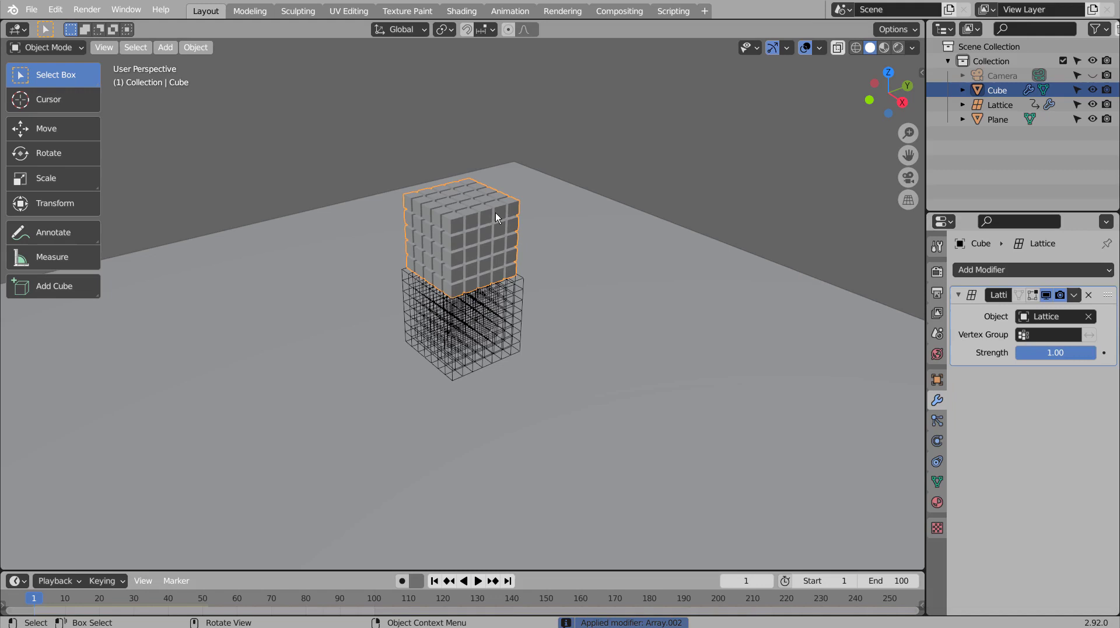
- Separate the block into loose cubes and set each cube's origin to its geometry
{"action": "key", "text": "Tab"}
{"action": "key", "text": "3"}
{"action": "key", "text": "p"}
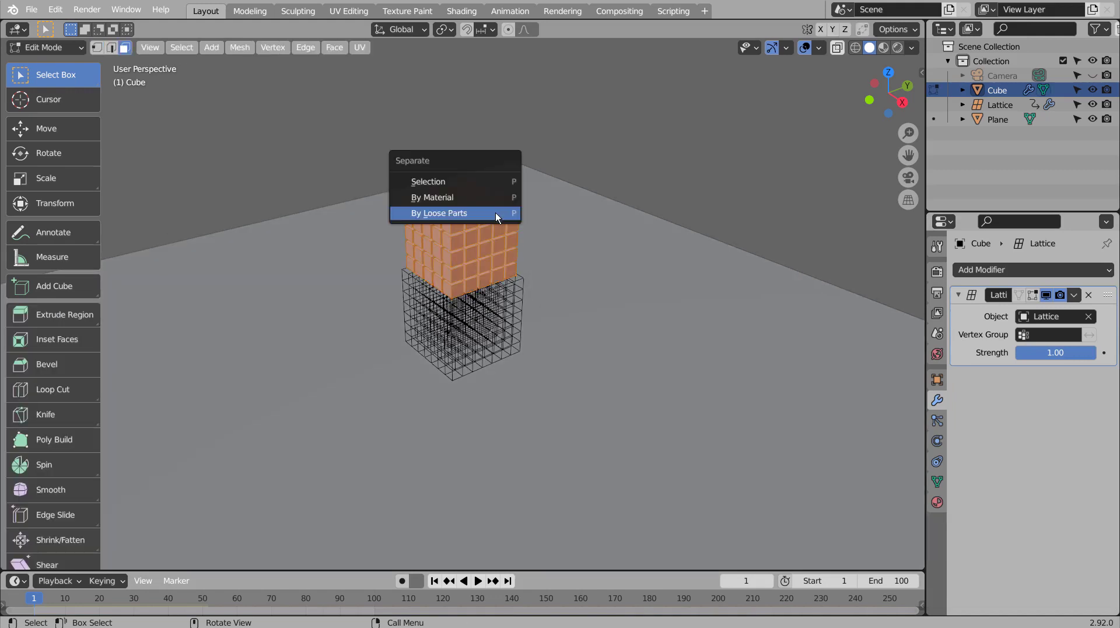
{"action": "left_click", "coordinate": [495, 213]}
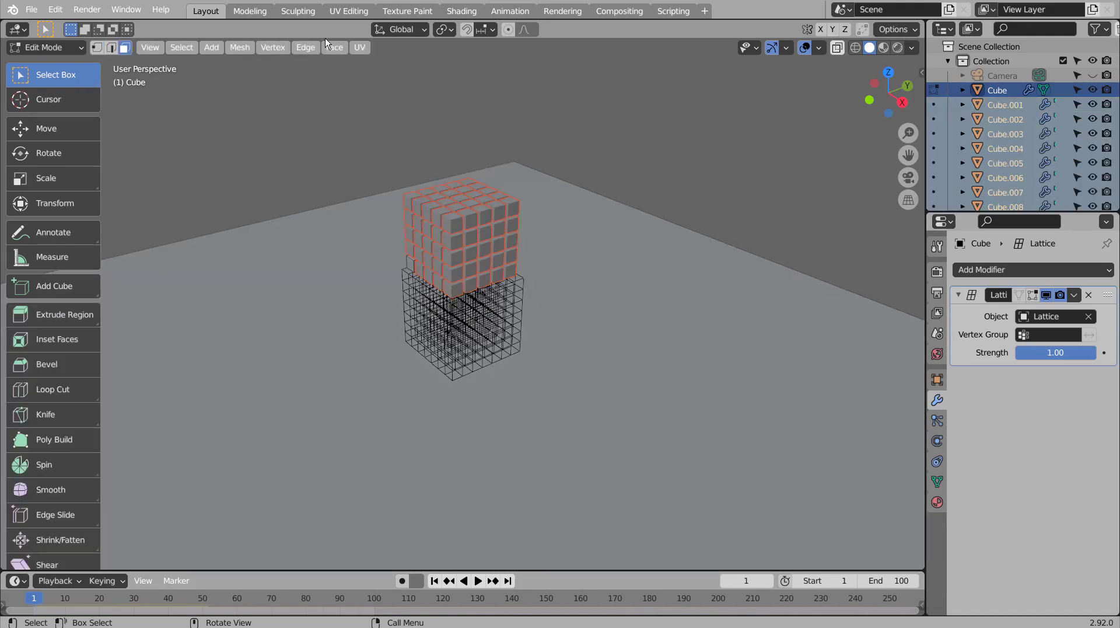
{"action": "key", "text": "Tab"}
{"action": "left_click", "coordinate": [191, 50]}
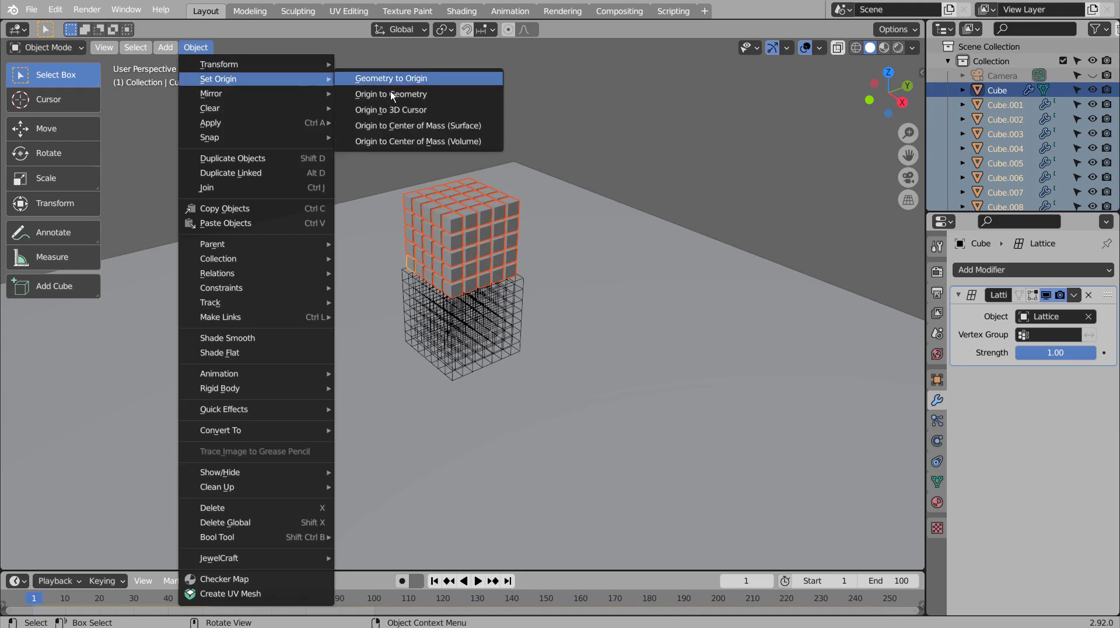
{"action": "left_click", "coordinate": [394, 93]}
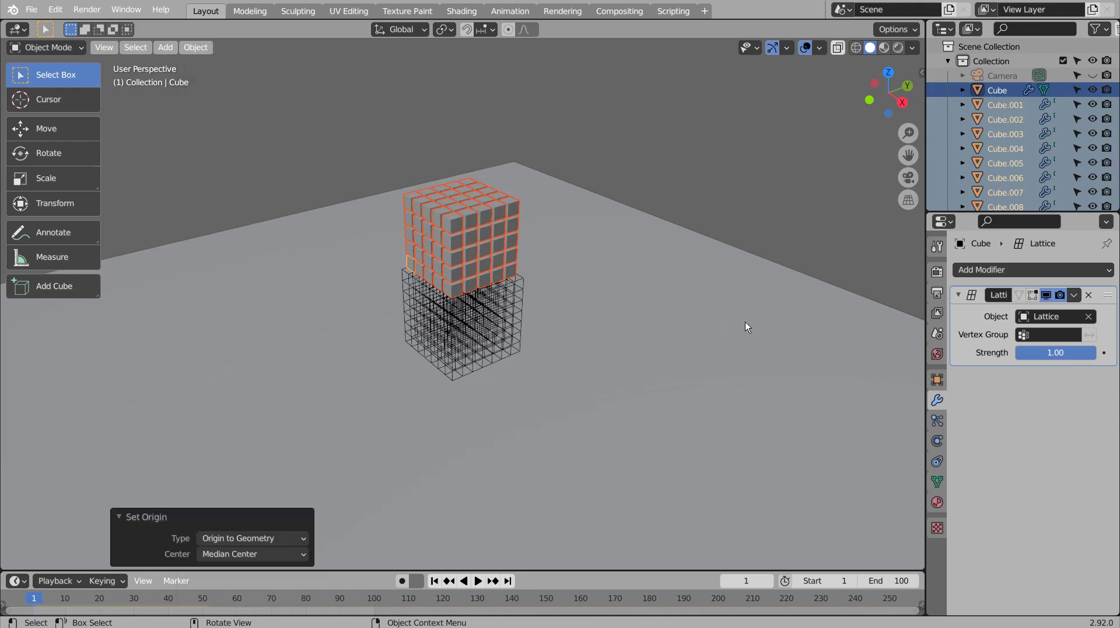
- Move the cubes into a new Collection 2 and save as blueprint.blend
{"action": "key", "text": "m"}
{"action": "left_click", "coordinate": [491, 212]}
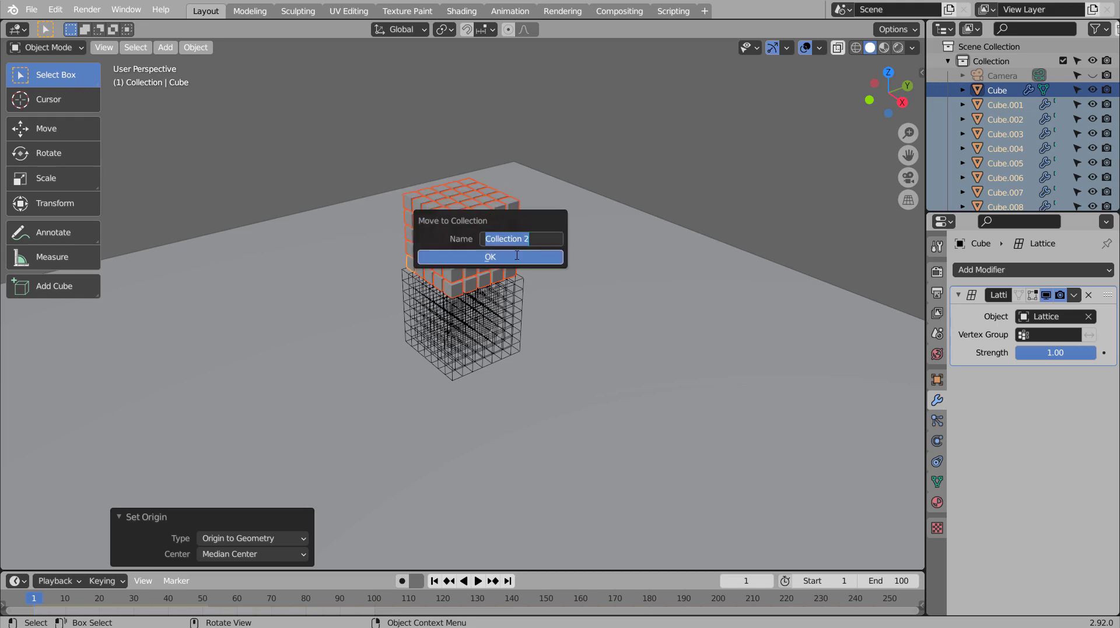
{"action": "left_click", "coordinate": [528, 256]}
{"action": "key", "text": "ctrl+shift+s"}
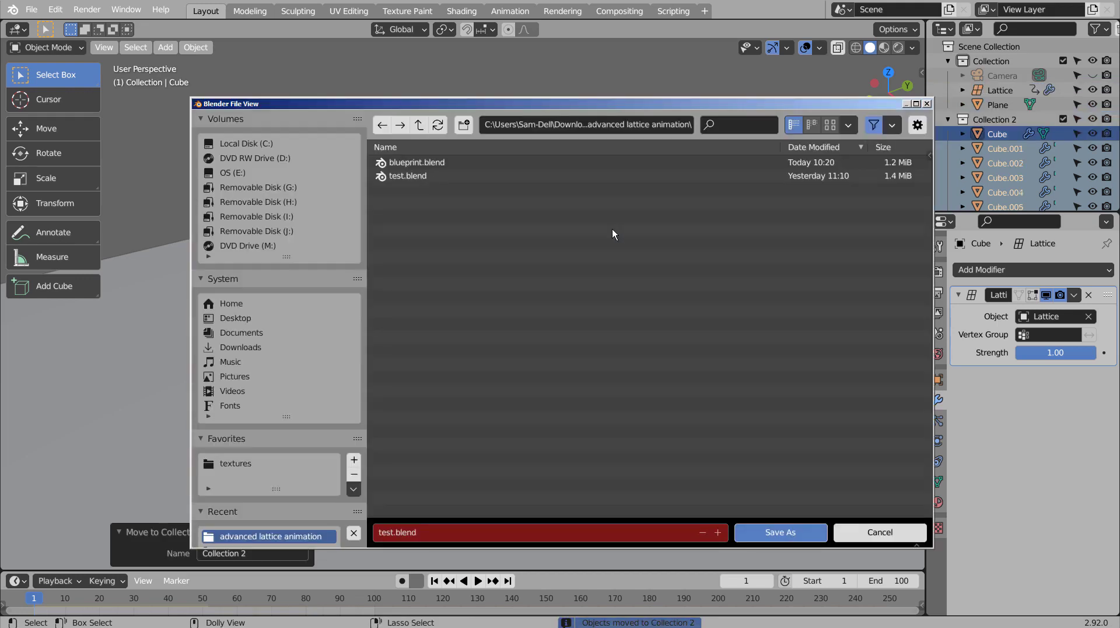
{"action": "key", "text": "Return"}
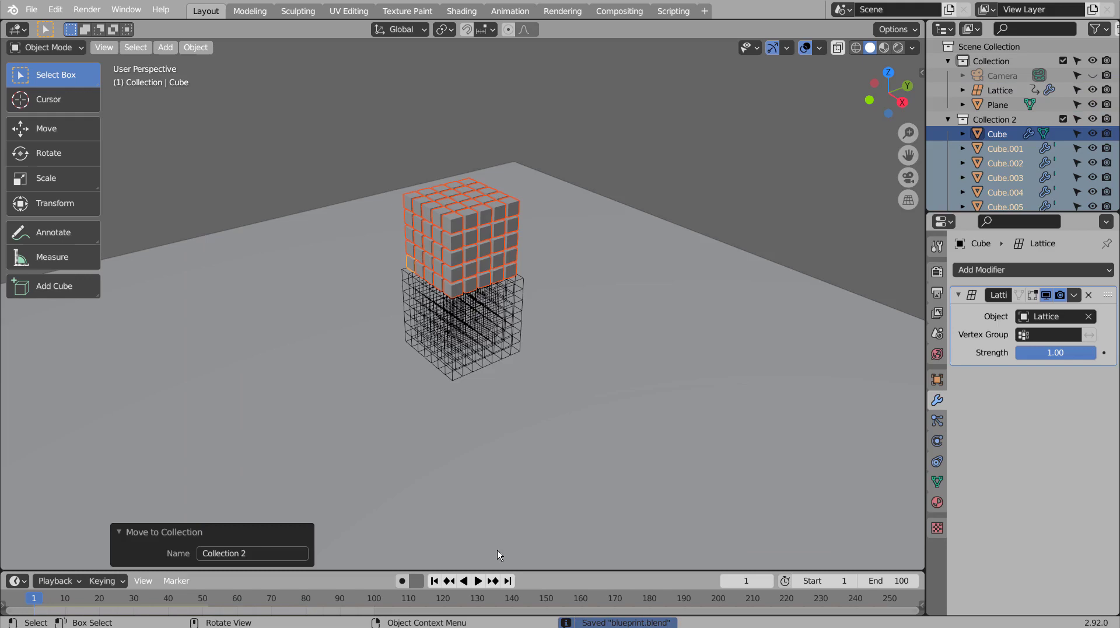
- Play the cubes falling through the lattice, stop at frame 60, and rewind to frame 1
{"action": "left_click", "coordinate": [478, 580]}
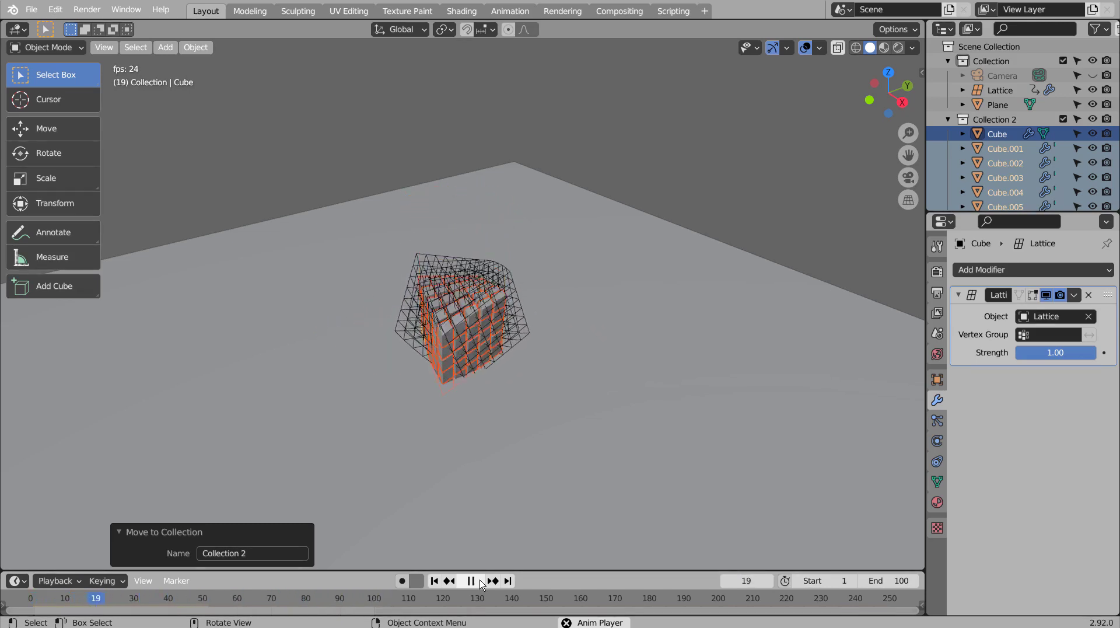
{"action": "left_click", "coordinate": [471, 581]}
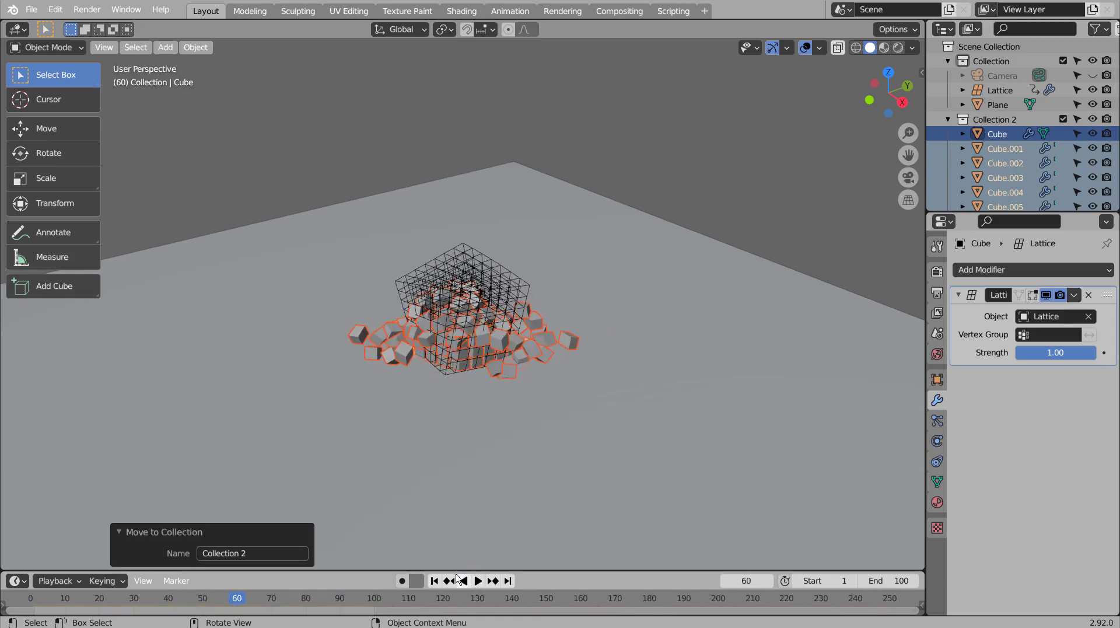
{"action": "left_click", "coordinate": [435, 580]}
- Scale the lattice up about 3.1 times and raise it along Z
{"action": "left_click", "coordinate": [512, 292]}
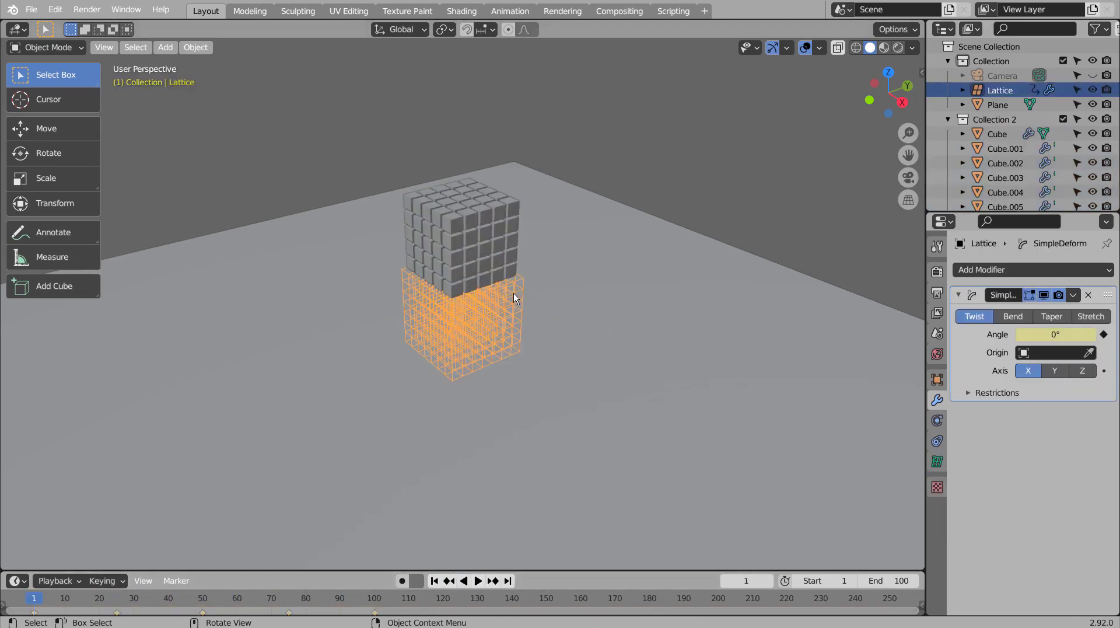
{"action": "key", "text": "s"}
{"action": "left_click", "coordinate": [738, 276]}
{"action": "key", "text": "KP_1"}
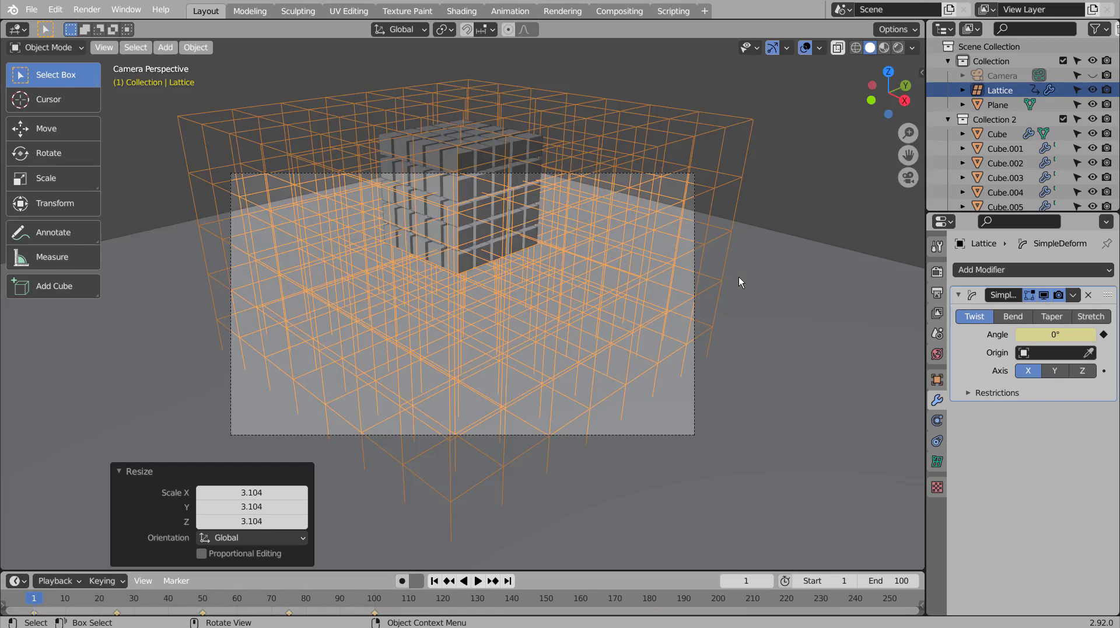
{"action": "key", "text": "g"}
{"action": "key", "text": "z"}
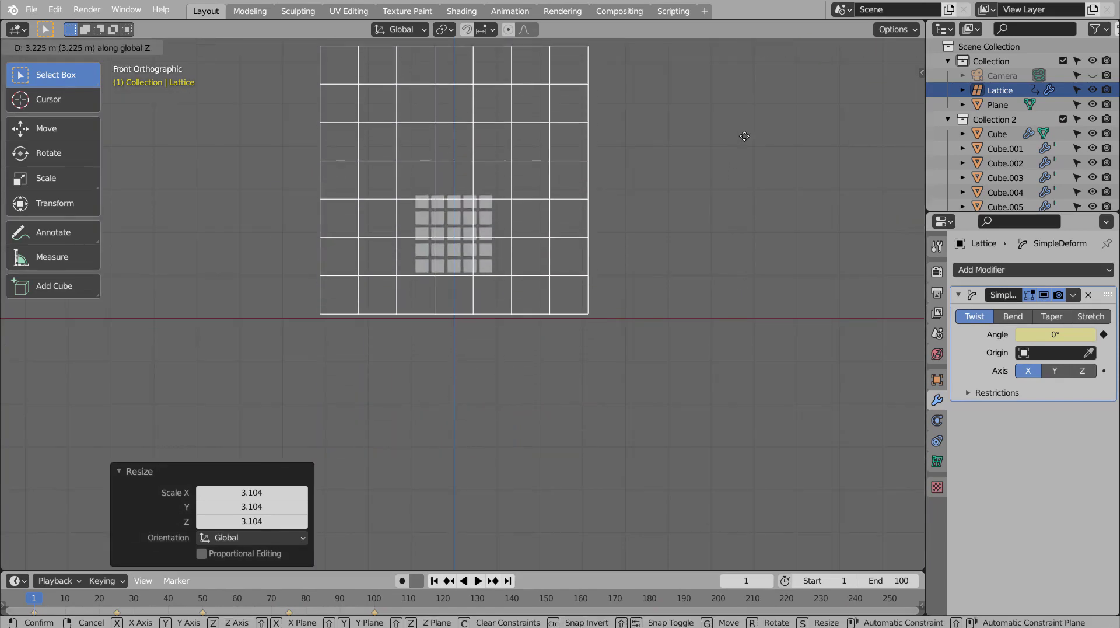
{"action": "left_click", "coordinate": [743, 144]}
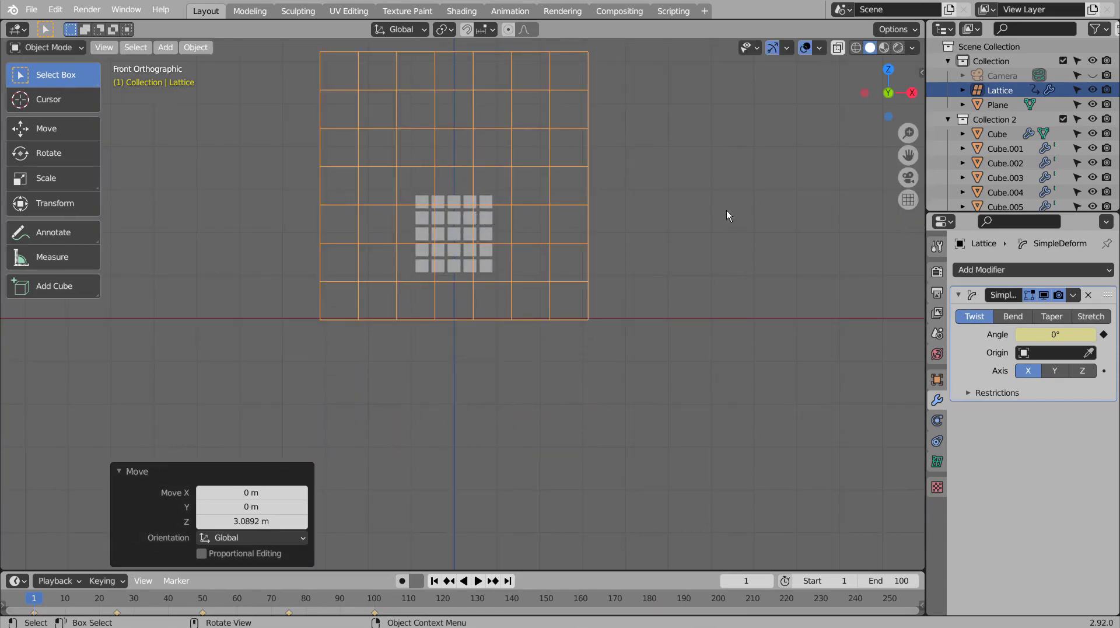
- Select all cubes in Collection 2 and lift them along Z
{"action": "right_click", "coordinate": [982, 119]}
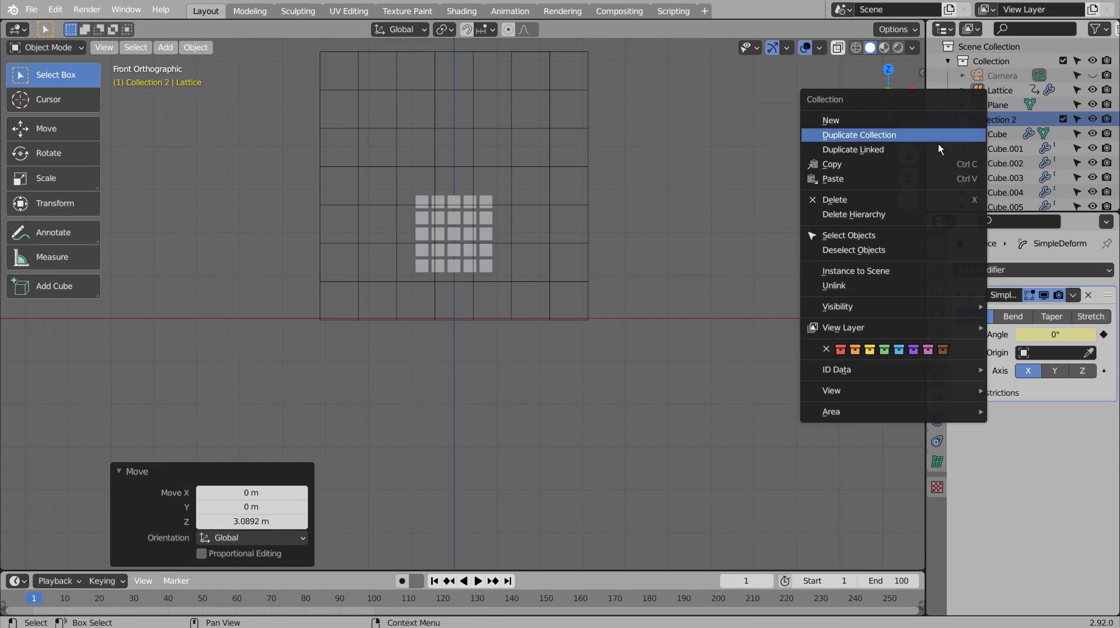
{"action": "left_click", "coordinate": [900, 233]}
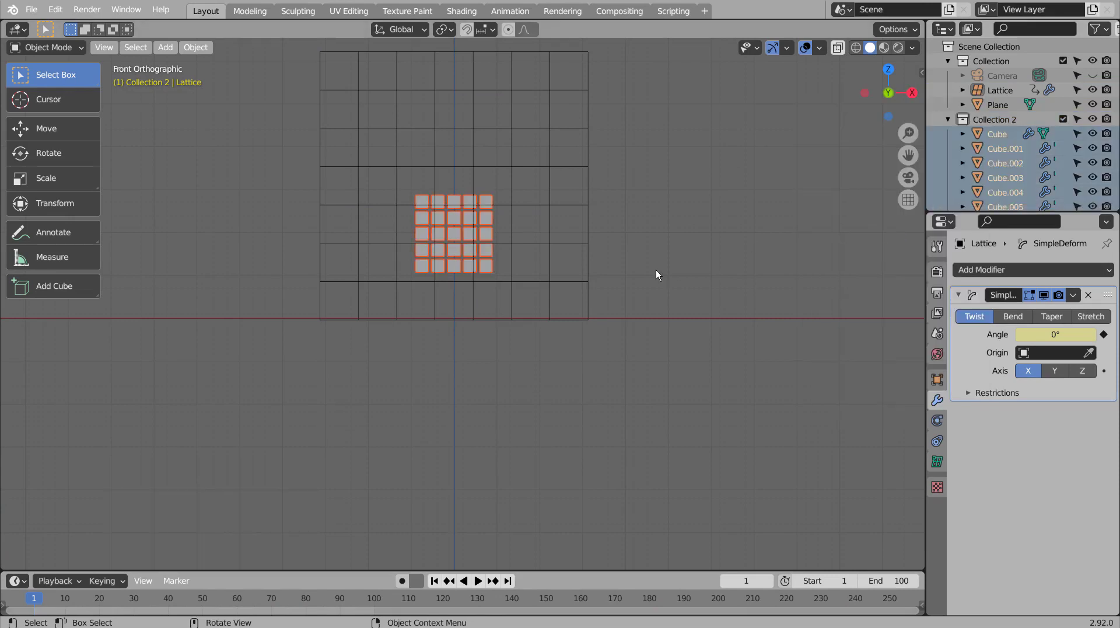
{"action": "scroll", "coordinate": [655, 270], "scroll_direction": "down", "scroll_amount": 5}
{"action": "key", "text": "g"}
{"action": "key", "text": "z"}
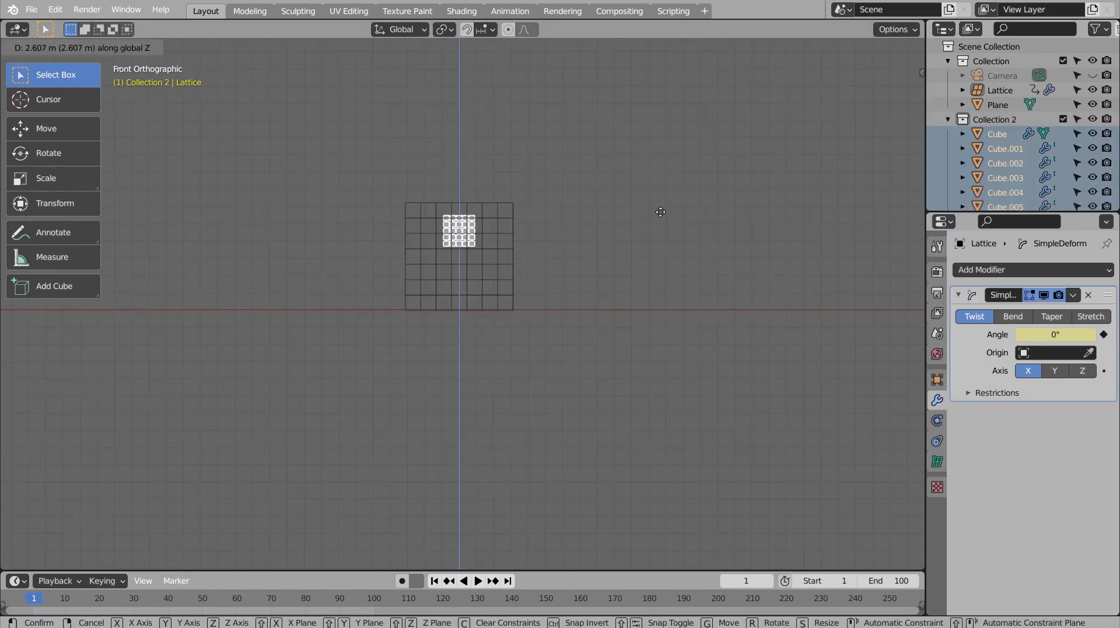
{"action": "left_click", "coordinate": [661, 181]}
- Scale the cube stack about 2.9 times, place it above the lattice, and play
{"action": "key", "text": "s"}
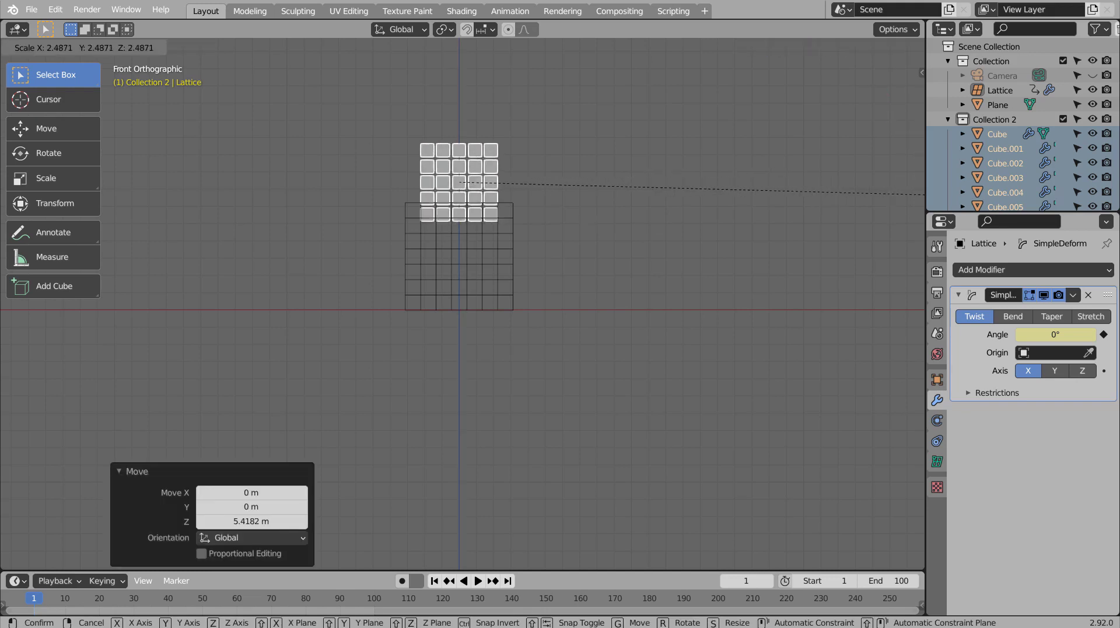
{"action": "left_click", "coordinate": [372, 198]}
{"action": "key", "text": "g"}
{"action": "key", "text": "z"}
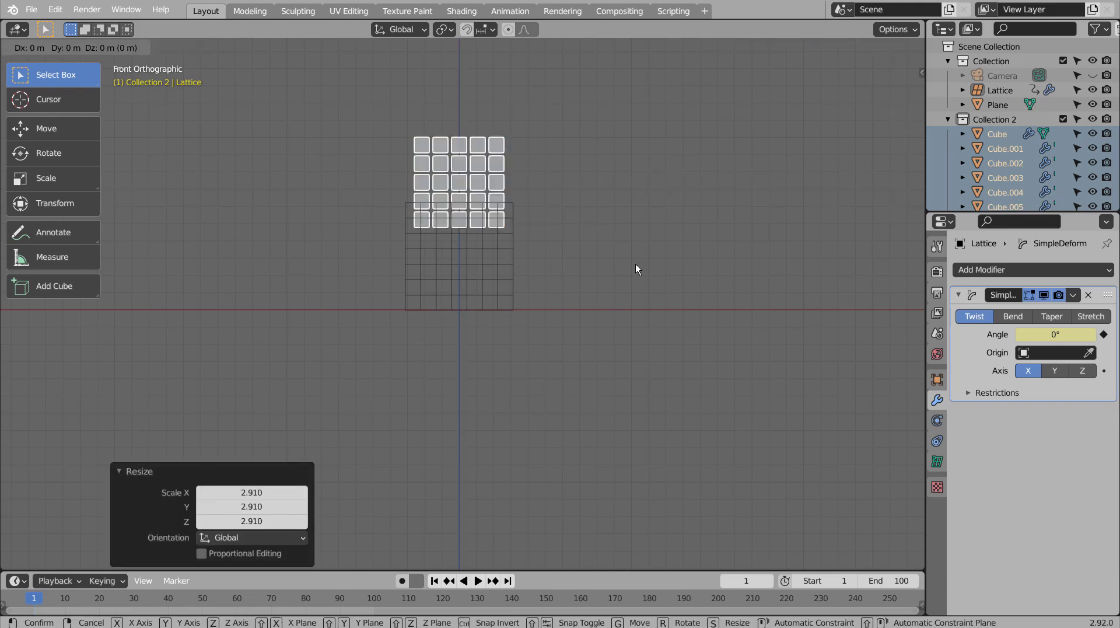
{"action": "left_click", "coordinate": [641, 233]}
{"action": "middle_click_drag", "start_coordinate": [641, 232], "coordinate": [593, 282]}
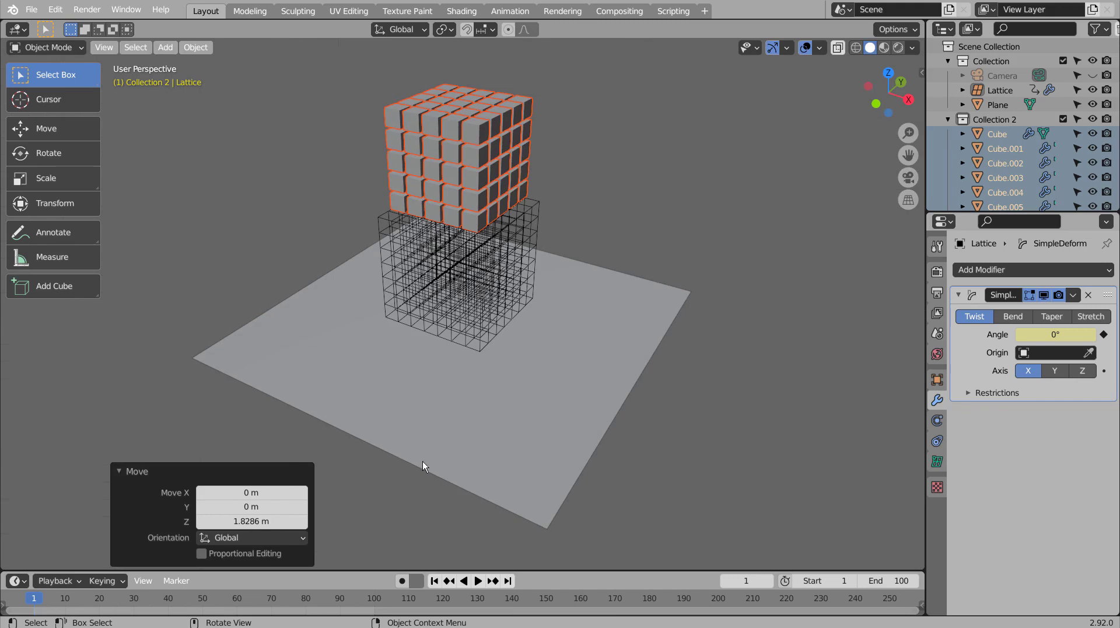
{"action": "left_click", "coordinate": [435, 581]}
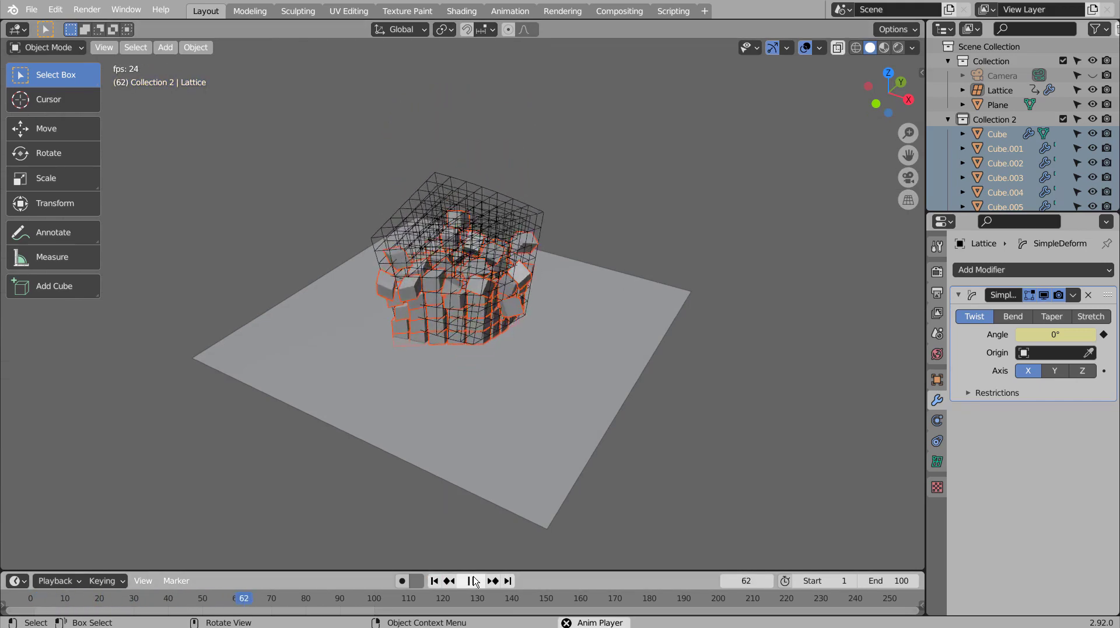
- Watch the cubes scatter across the plane, then bring up the Shift+A Add menu
{"action": "scroll", "coordinate": [519, 334], "scroll_direction": "up", "scroll_amount": 2}
{"action": "scroll", "coordinate": [521, 339], "scroll_direction": "up", "scroll_amount": 5}
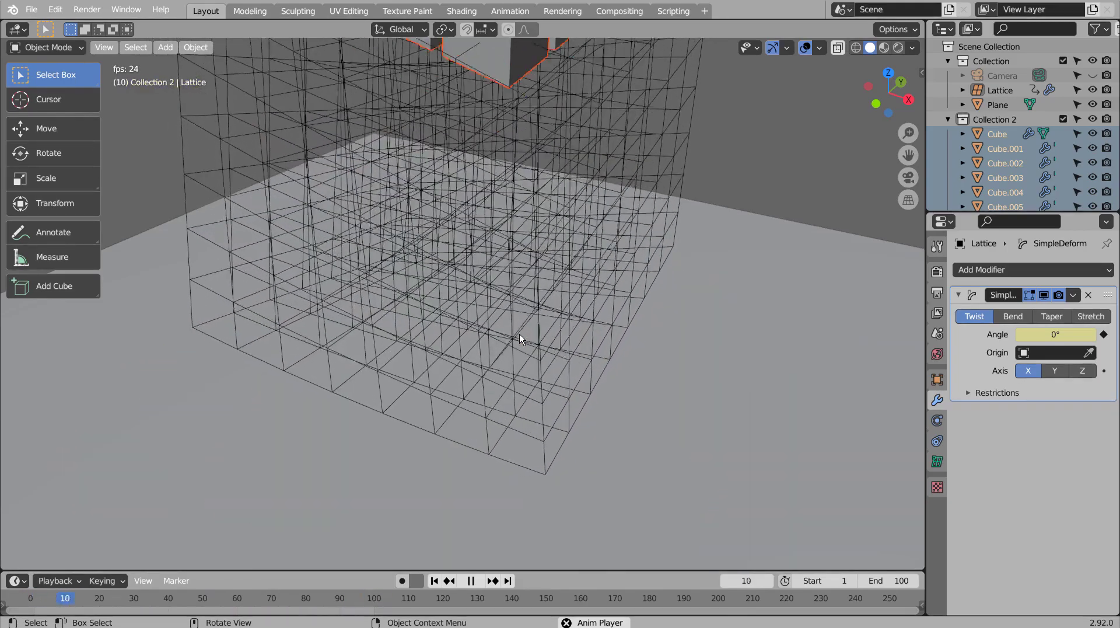
{"action": "scroll", "coordinate": [519, 334], "scroll_direction": "down", "scroll_amount": 5}
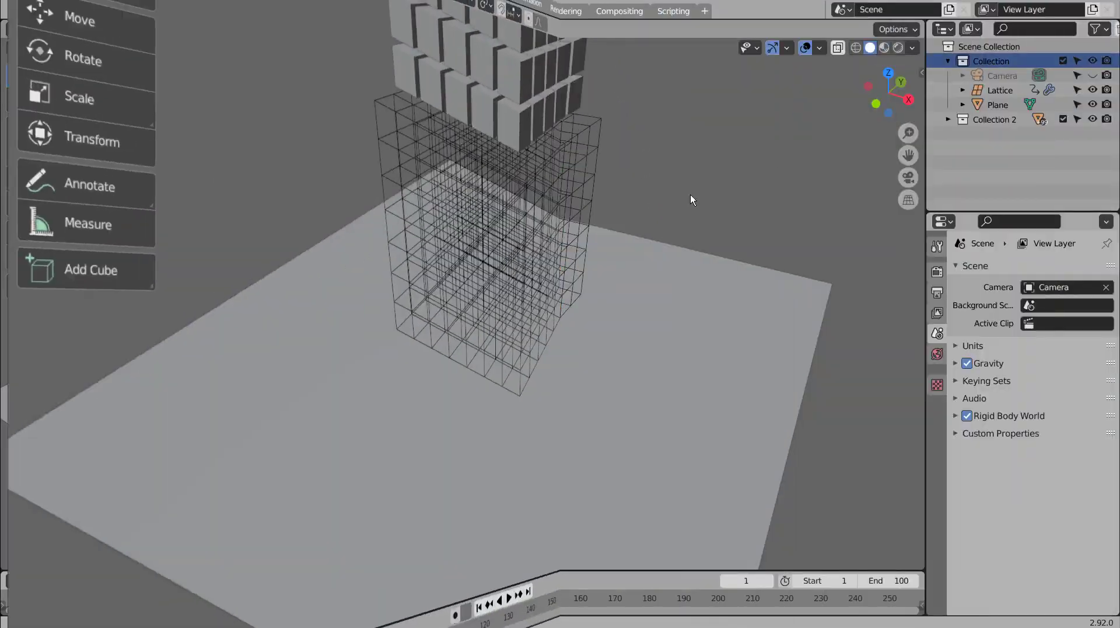
{"action": "key", "text": "shift+a"}
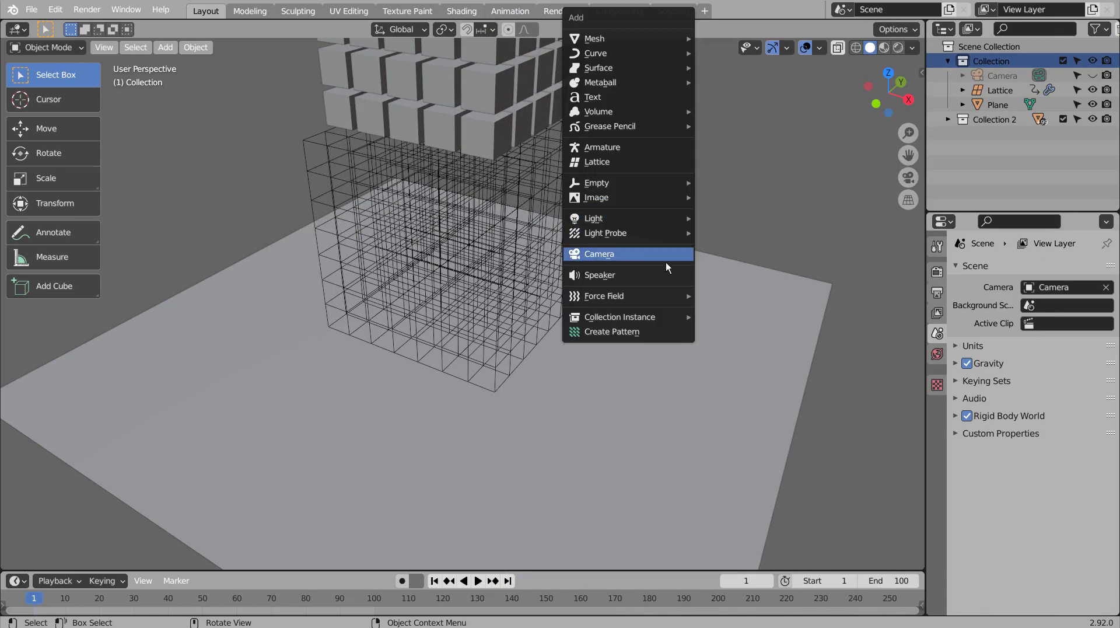
{"action": "mouse_move", "coordinate": [604, 296]}
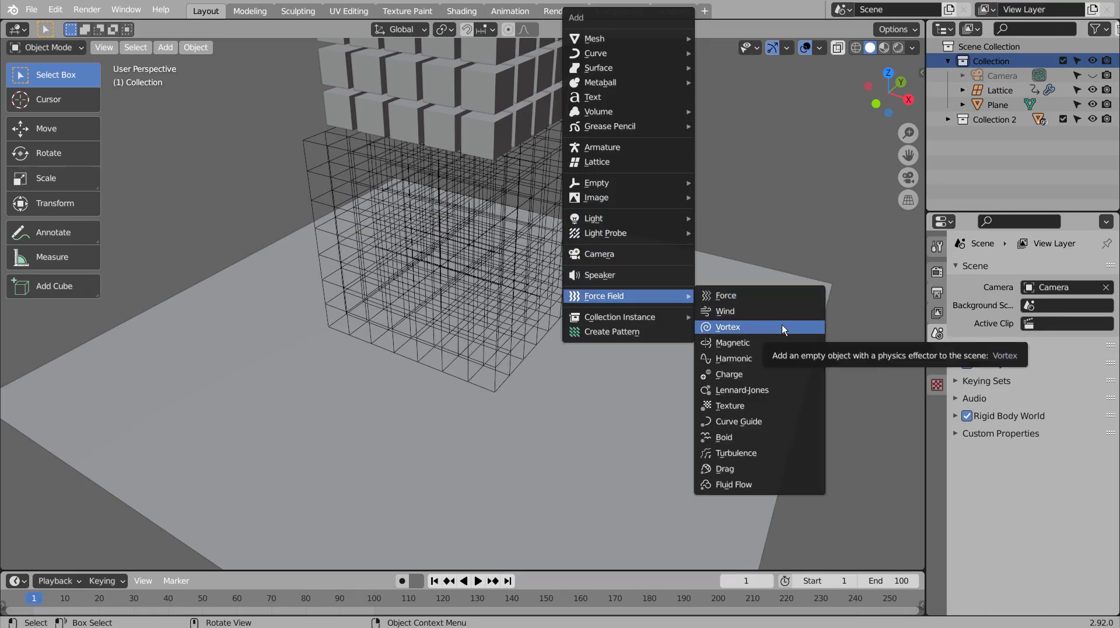
- Add a Vortex force field and raise it just above the floor along Z
{"action": "left_click", "coordinate": [781, 325]}
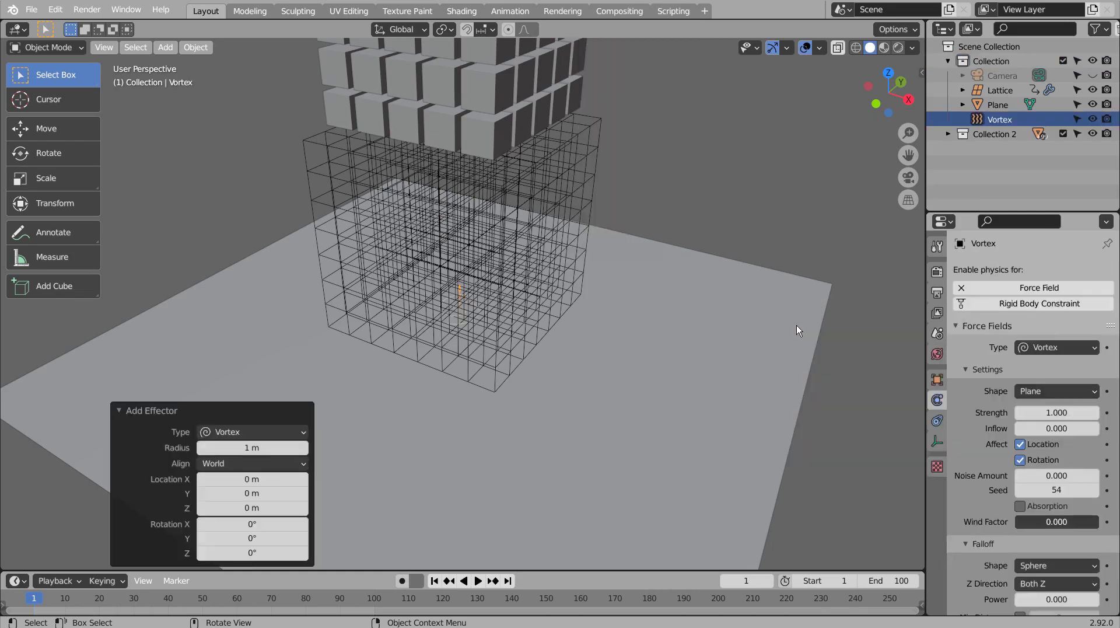
{"action": "key", "text": "g"}
{"action": "key", "text": "z"}
{"action": "left_click", "coordinate": [792, 311]}
{"action": "type", "text": "-111.000"}
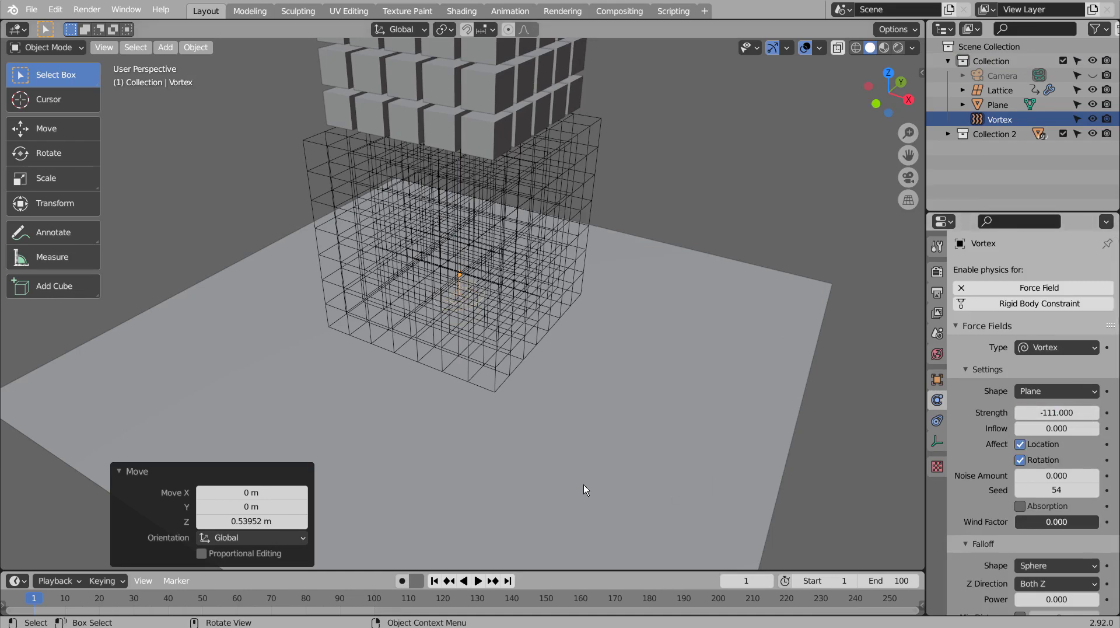
- Play the simulation with the vortex, then stop and rewind to frame 1
{"action": "left_click", "coordinate": [480, 582]}
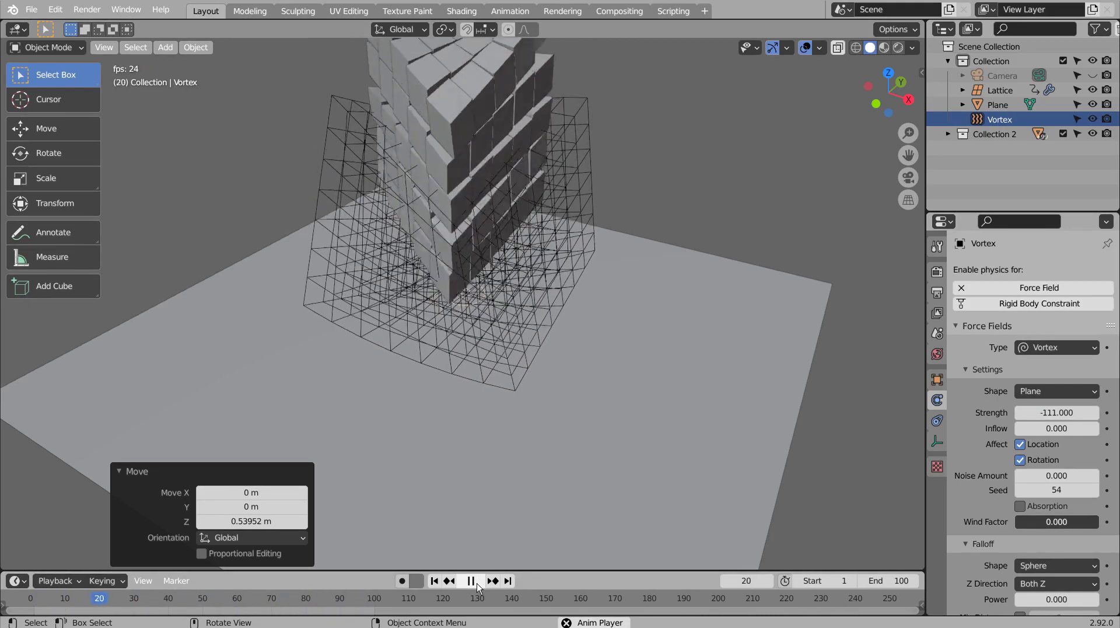
{"action": "left_click", "coordinate": [466, 583]}
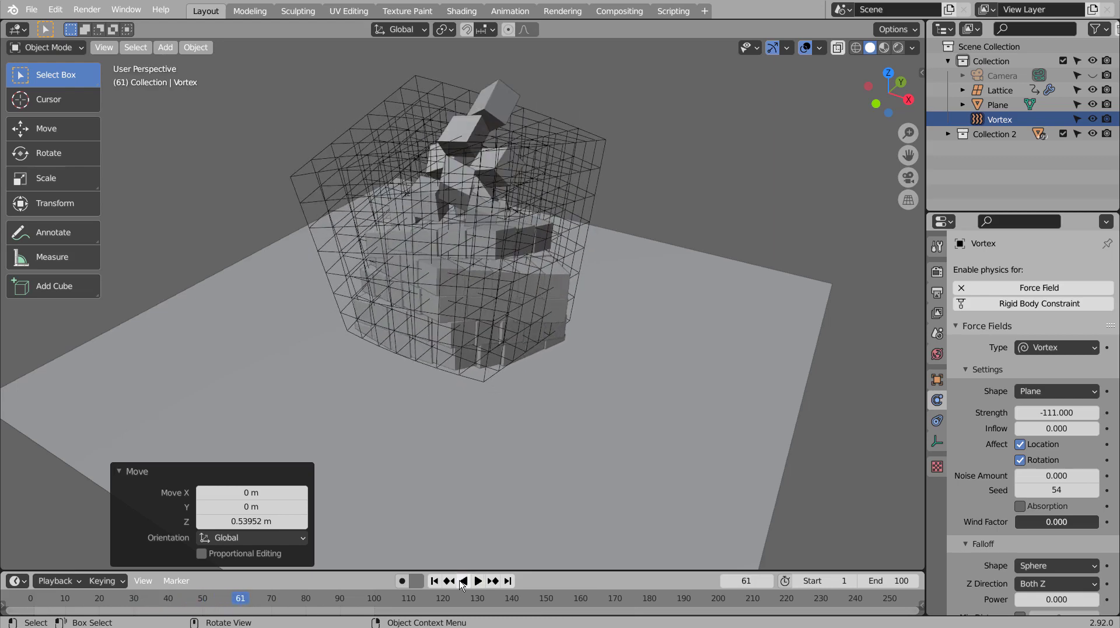
{"action": "left_click", "coordinate": [436, 580]}
{"action": "type", "text": "-11111.000"}
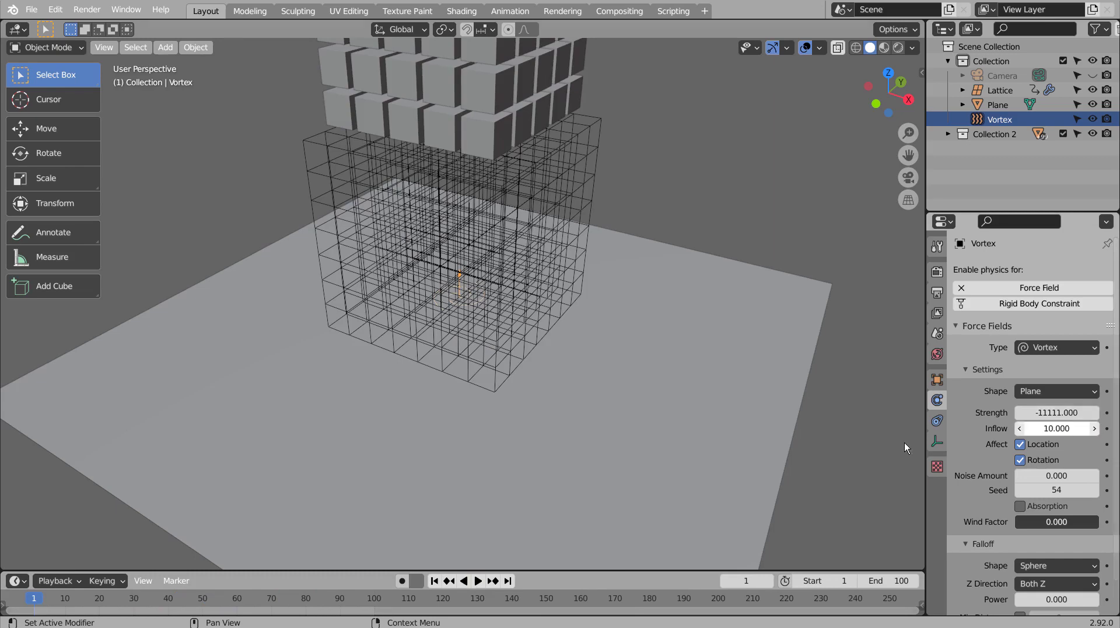
- Replay the simulation with the vortex strength at -111
{"action": "left_click", "coordinate": [477, 580]}
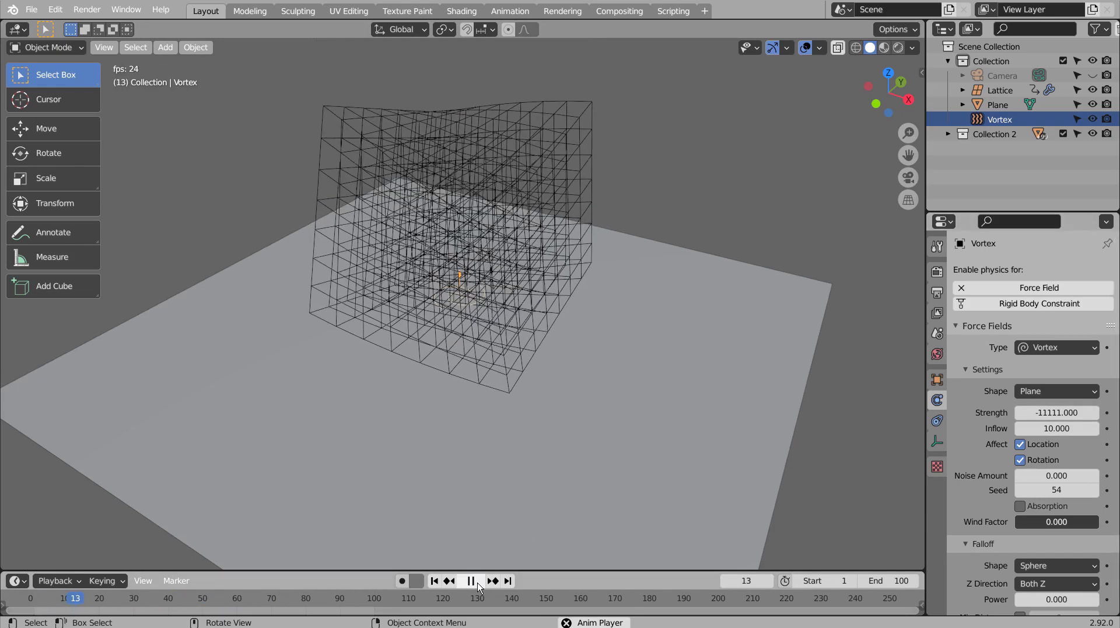
{"action": "left_click", "coordinate": [444, 580]}
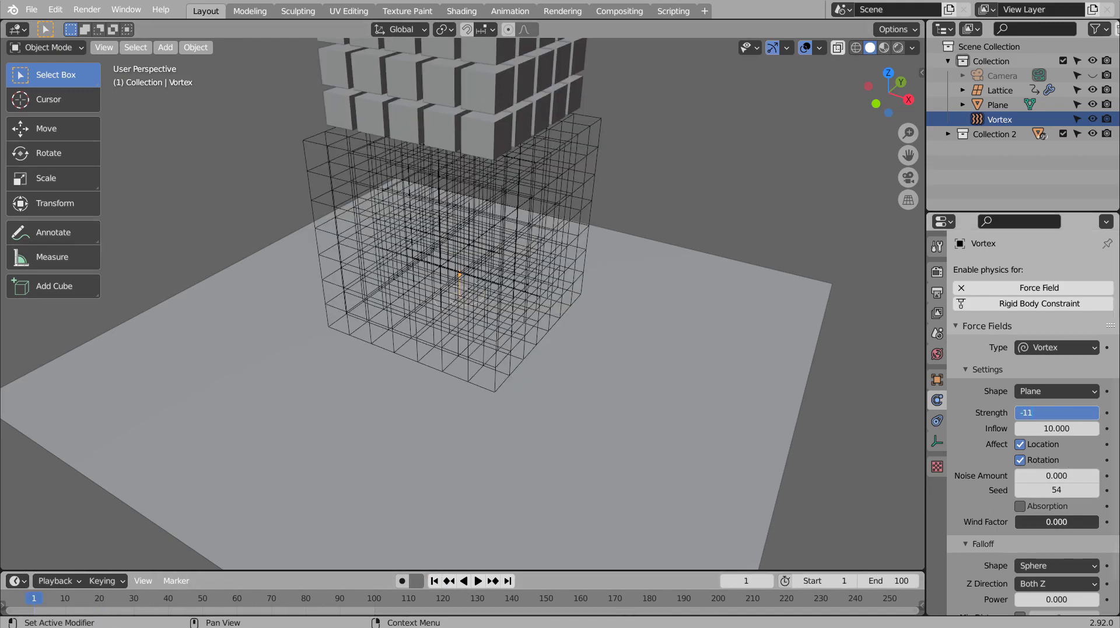
{"action": "left_click", "coordinate": [477, 580]}
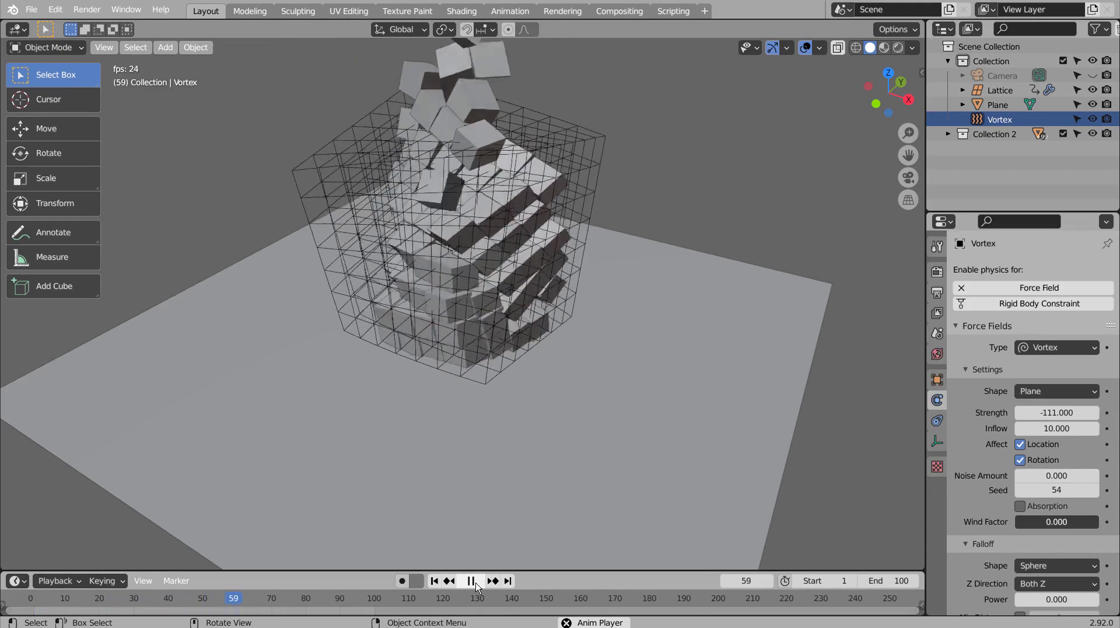
{"action": "scroll", "coordinate": [574, 373], "scroll_direction": "down", "scroll_amount": 3}
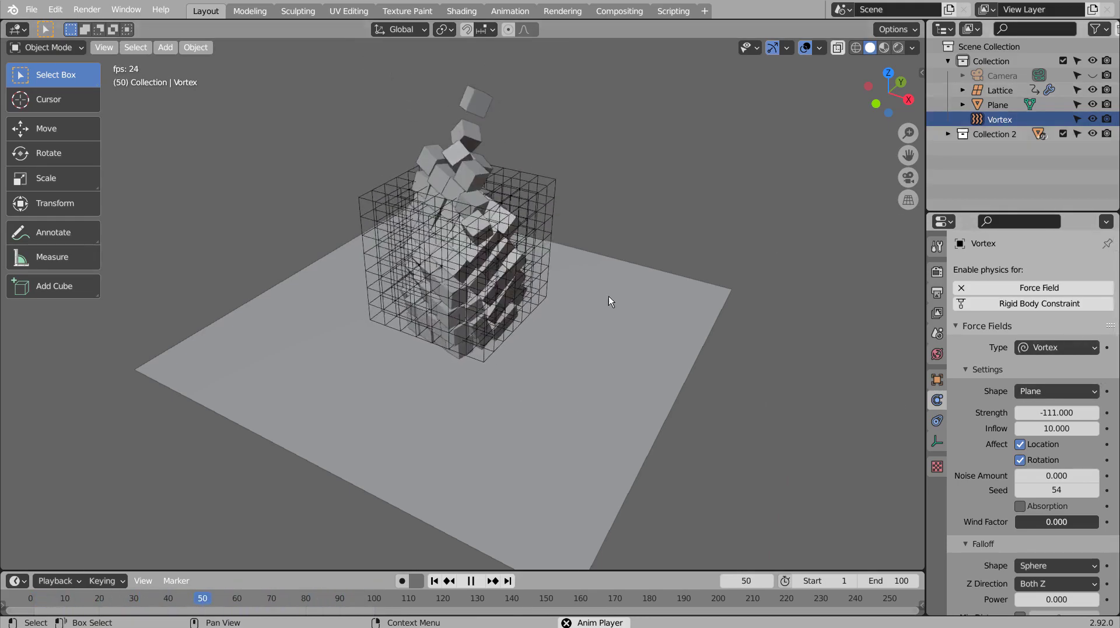
- Scale the vortex field to about 13.7 and set its noise amount to 10
{"action": "key", "text": "s"}
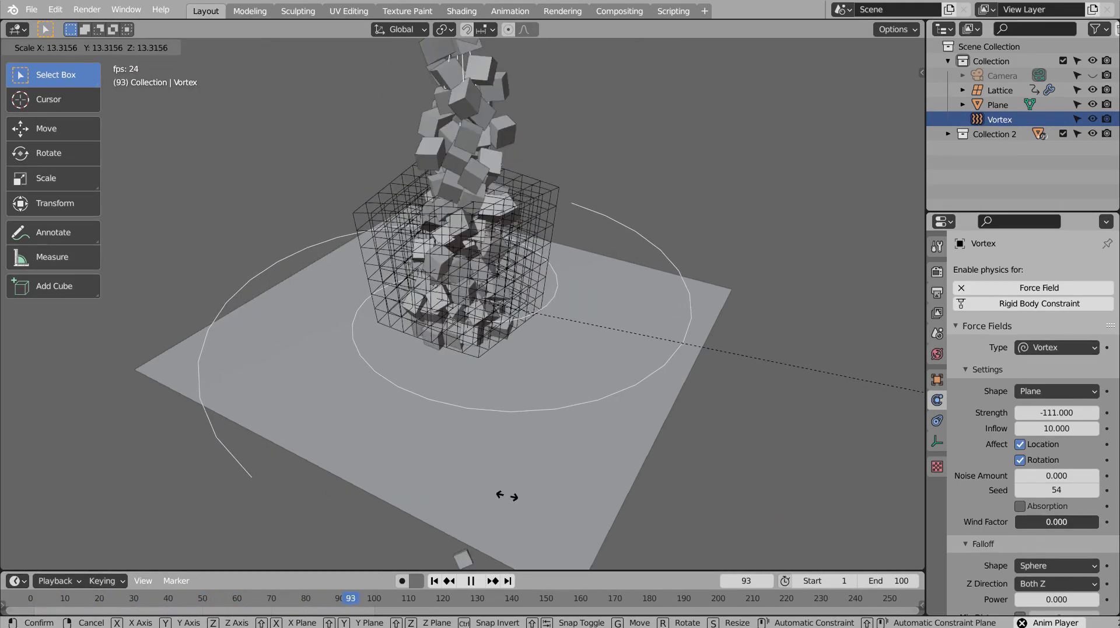
{"action": "left_click", "coordinate": [533, 474]}
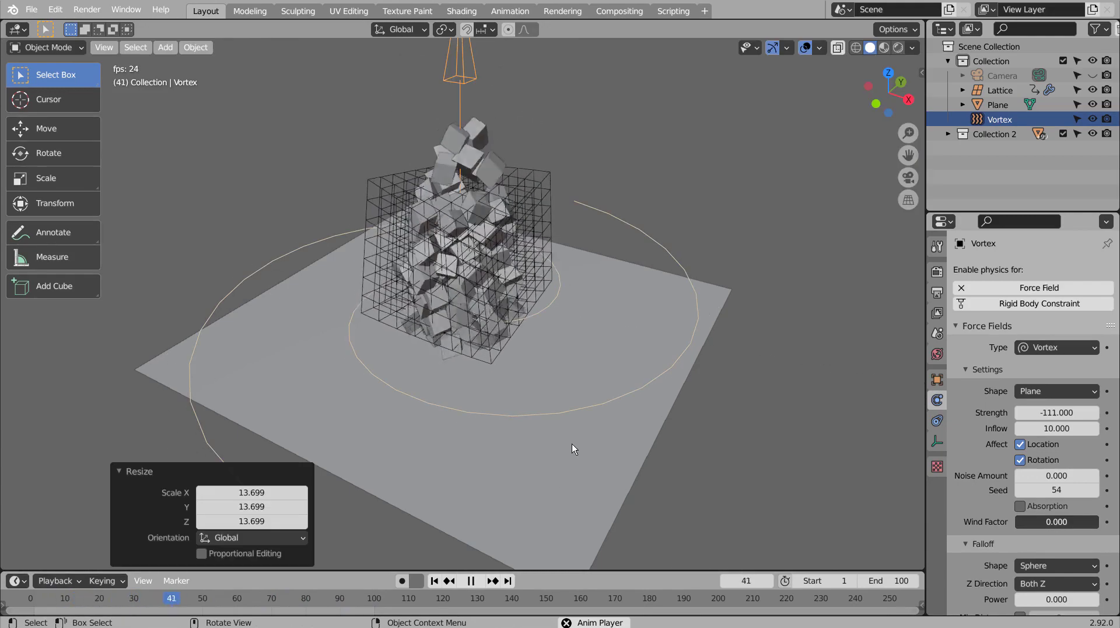
{"action": "left_click", "coordinate": [1067, 474]}
{"action": "type", "text": "10"}
{"action": "key", "text": "Return"}
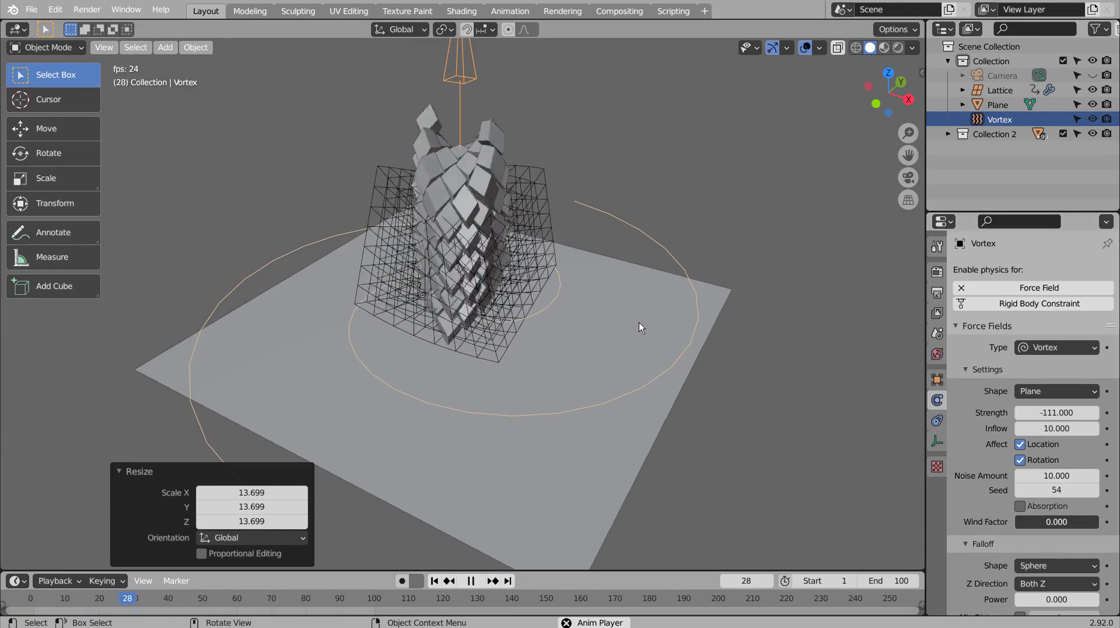
- Scale the Lattice by about 3.06 and orbit around the rising cube tower
{"action": "left_click", "coordinate": [542, 214]}
{"action": "key", "text": "s"}
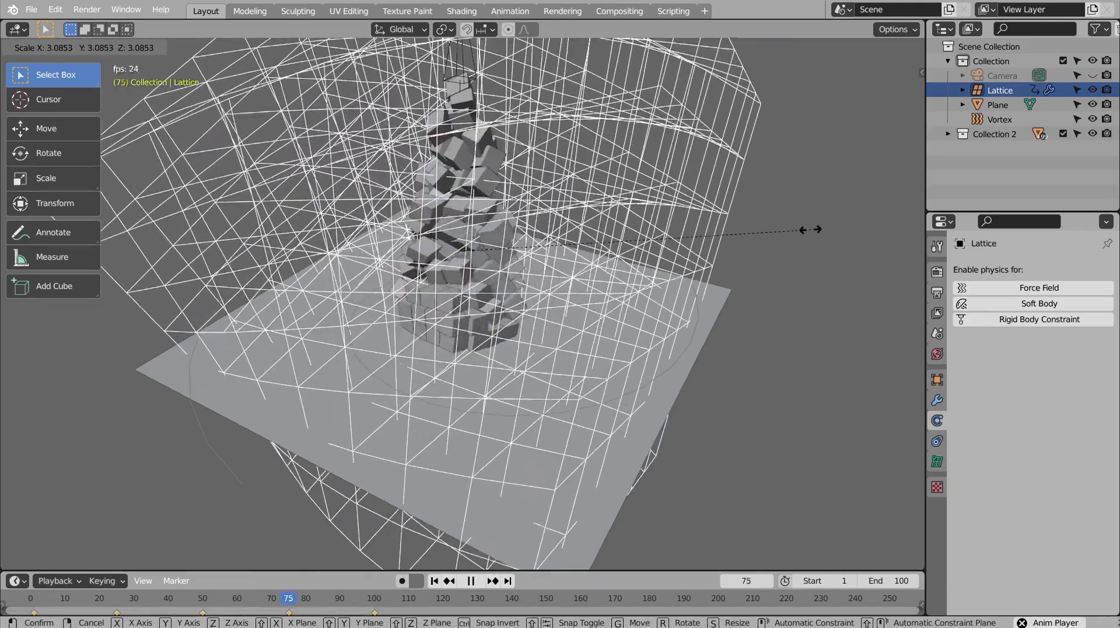
{"action": "left_click", "coordinate": [808, 229]}
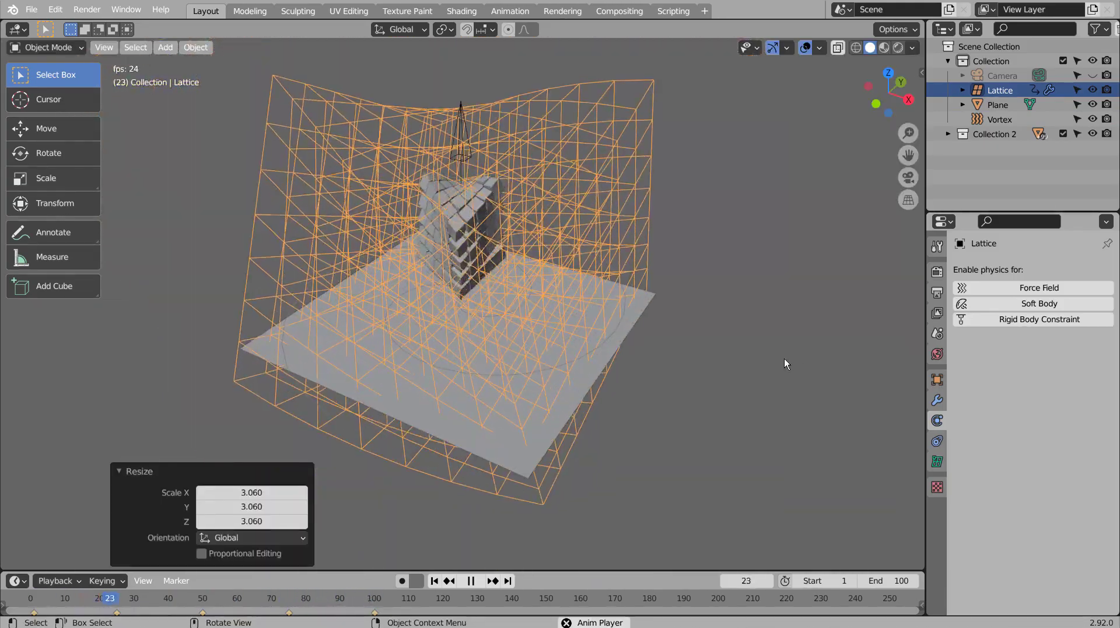
{"action": "scroll", "coordinate": [784, 358], "scroll_direction": "up", "scroll_amount": 2}
{"action": "scroll", "coordinate": [784, 358], "scroll_direction": "up", "scroll_amount": 3}
{"action": "scroll", "coordinate": [784, 358], "scroll_direction": "up", "scroll_amount": 3}
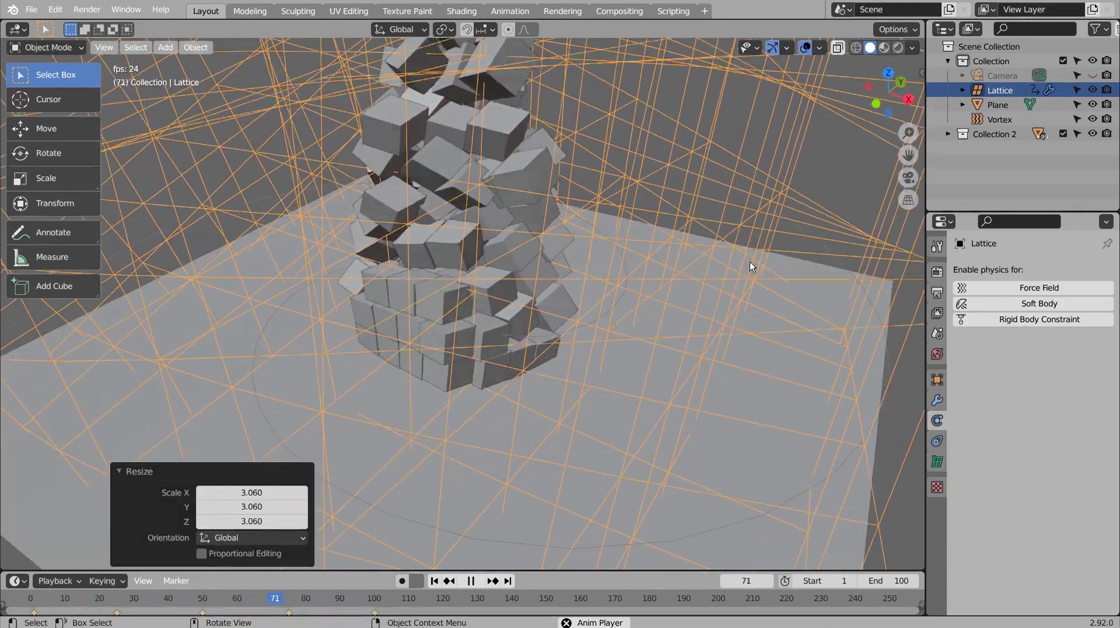
{"action": "middle_click_drag", "start_coordinate": [734, 430], "coordinate": [726, 419]}
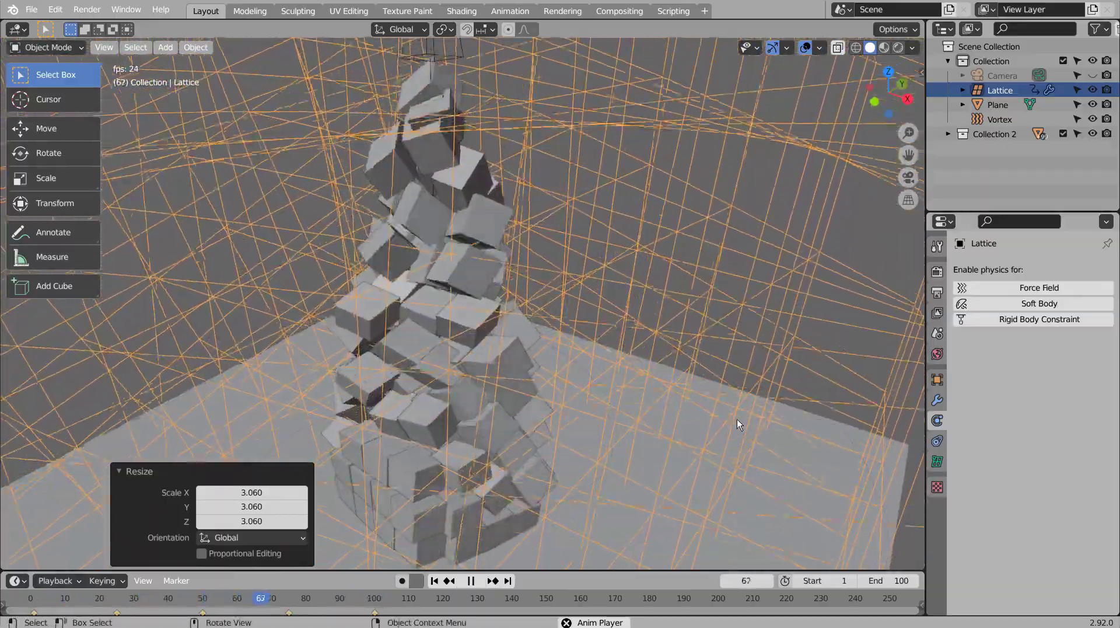